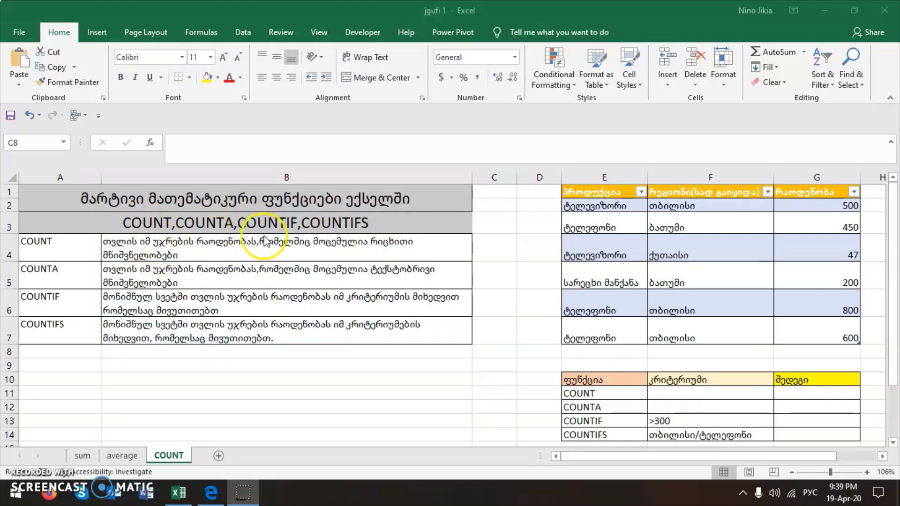
Correct the spelling in the COUNT description in B4 so the word reads რიცხვითი
key("F2")
left_click(396, 241)
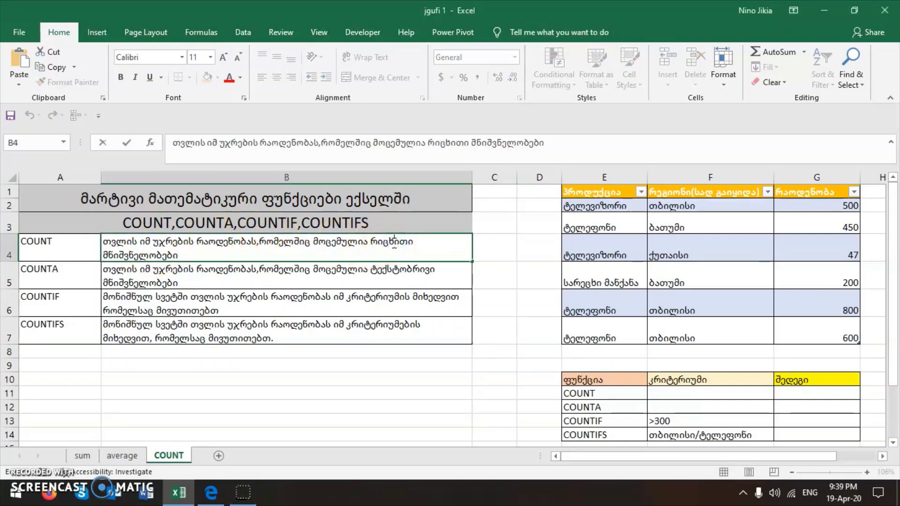
key("alt+shift")
type("ვ")
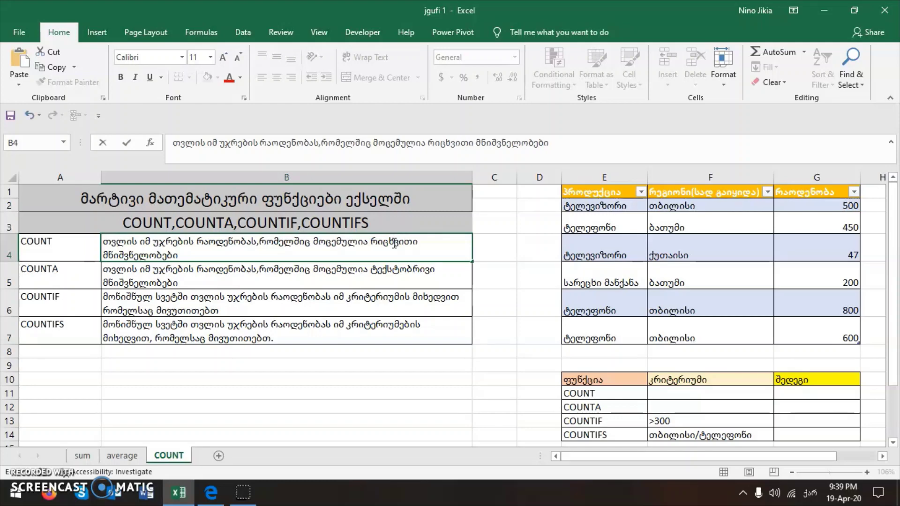
left_click(441, 368)
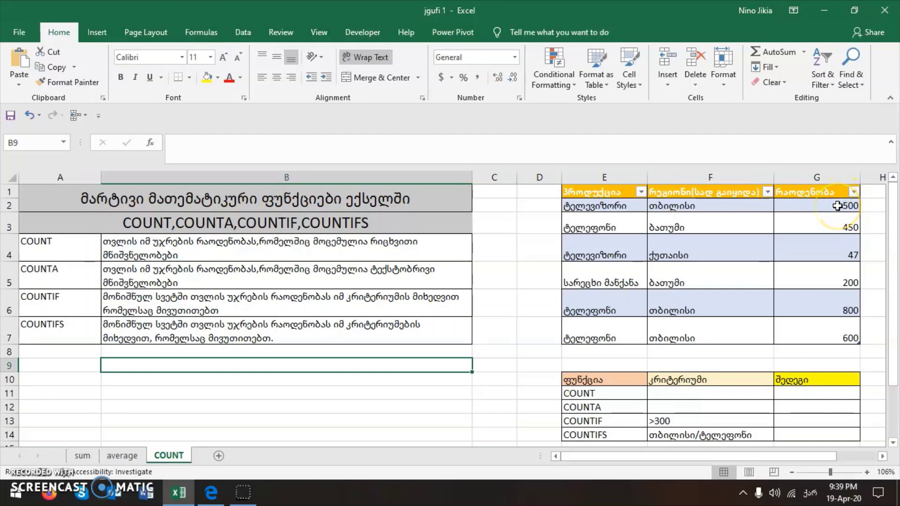
left_click(806, 395)
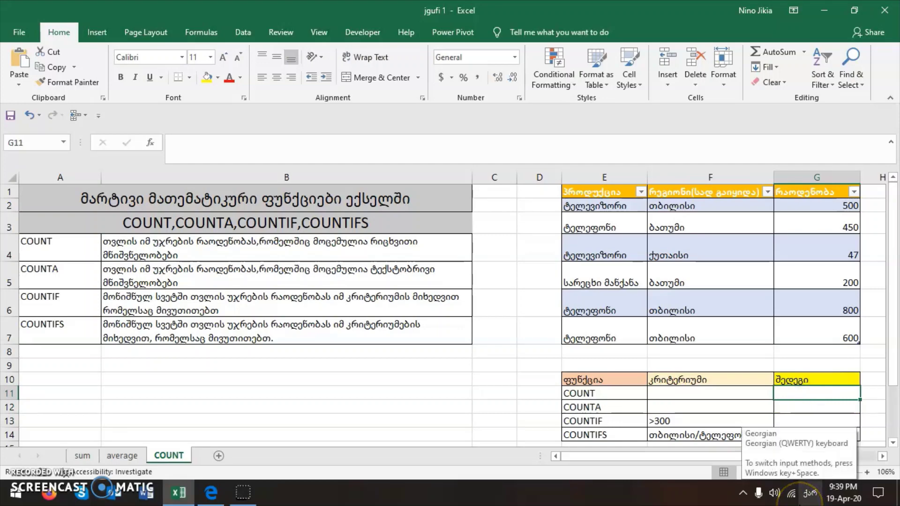
type("=ცო")
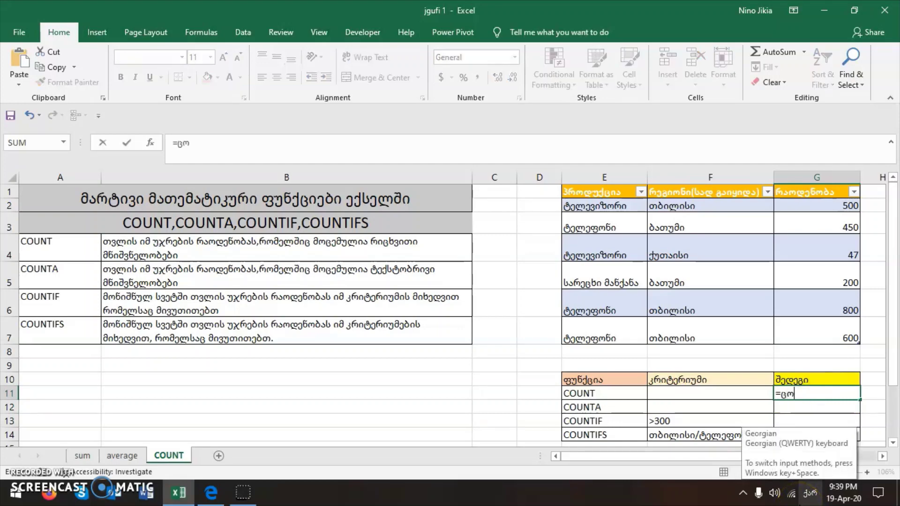
type("უნტ")
key("super+space")
key("BackSpace")
key("BackSpace")
key("BackSpace")
key("BackSpace")
key("BackSpace")
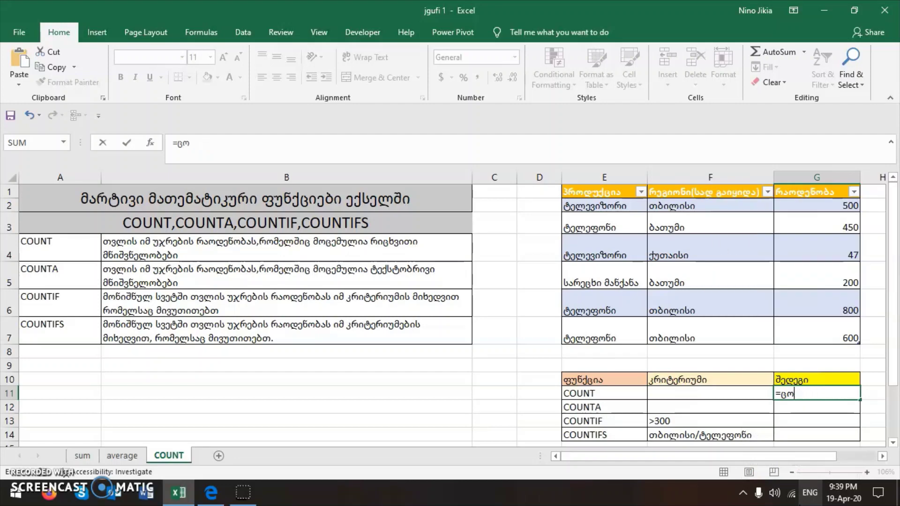
Enter a COUNT formula in G11 with the quantity column G2:G7 as Value1, using the function arguments dialog
type("count")
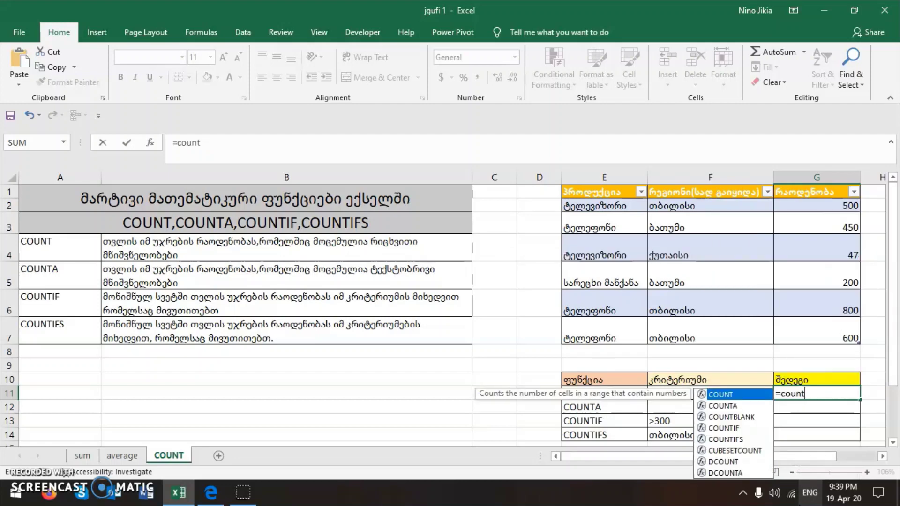
type("(")
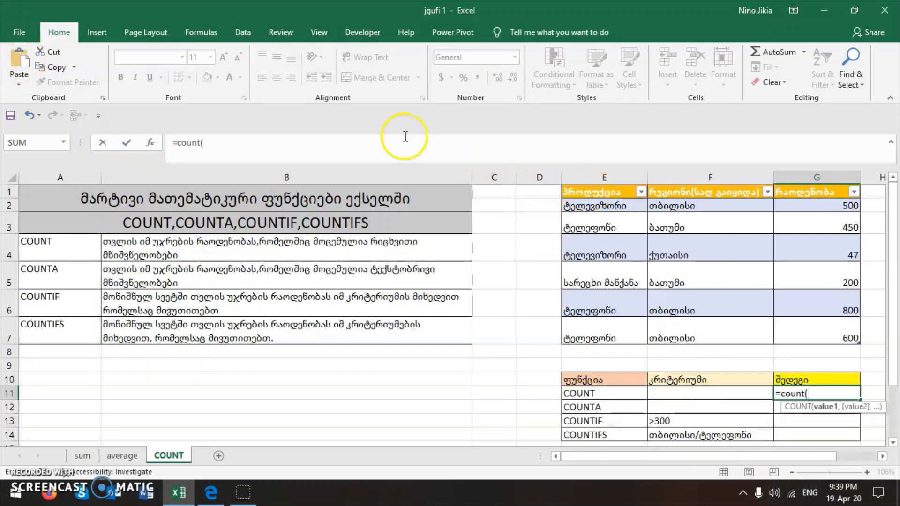
left_click(151, 143)
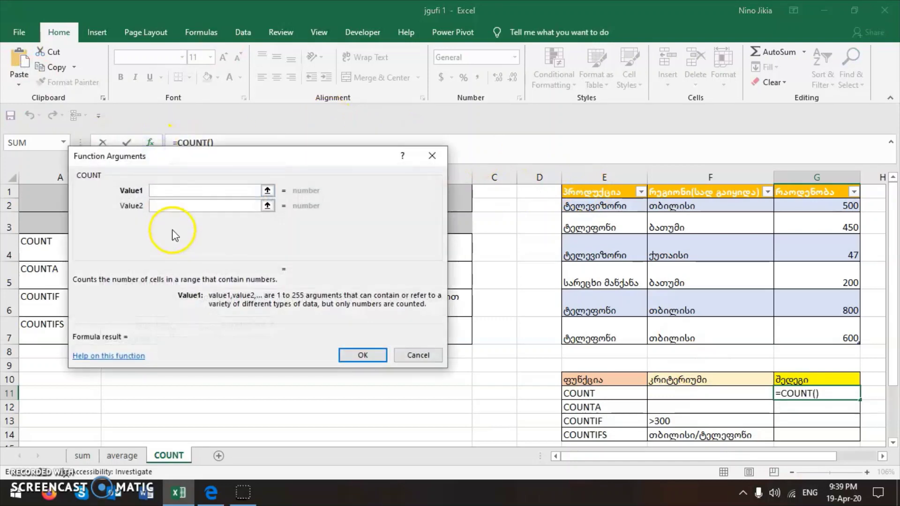
left_click(167, 190)
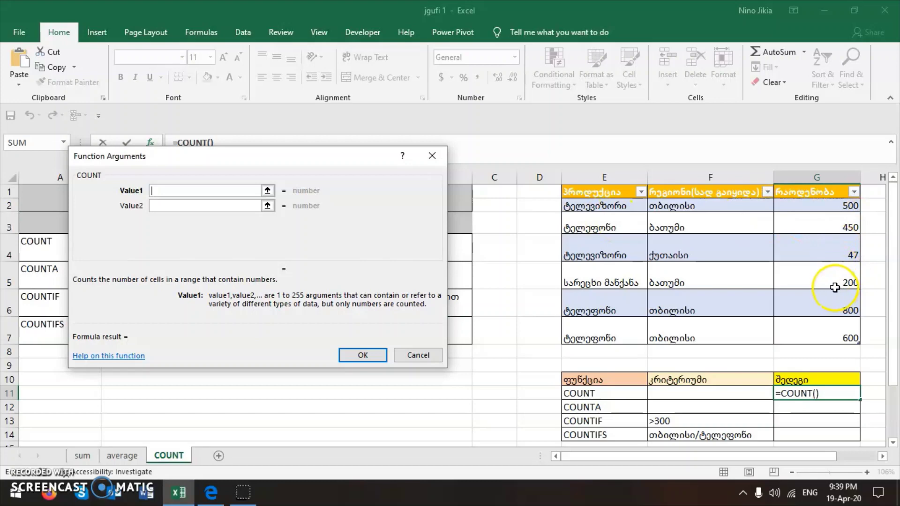
left_click_drag(826, 206, 830, 330)
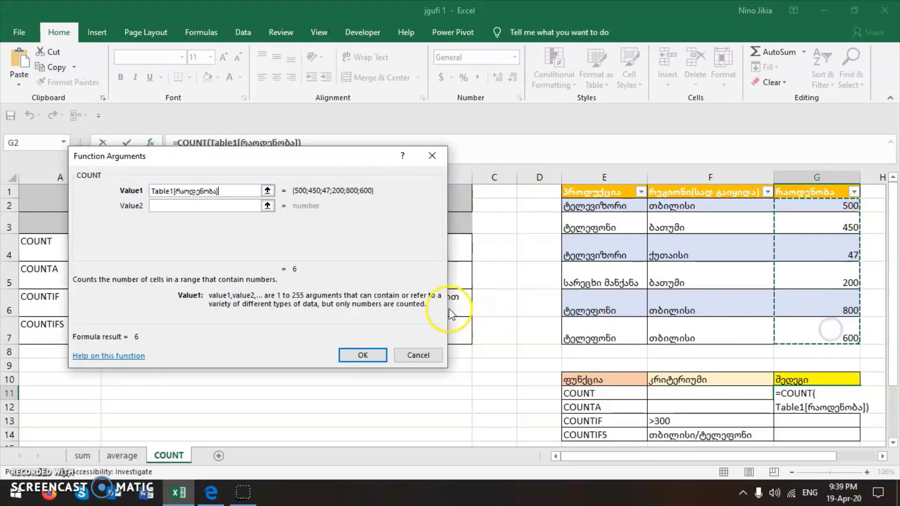
left_click(361, 354)
left_click(850, 395)
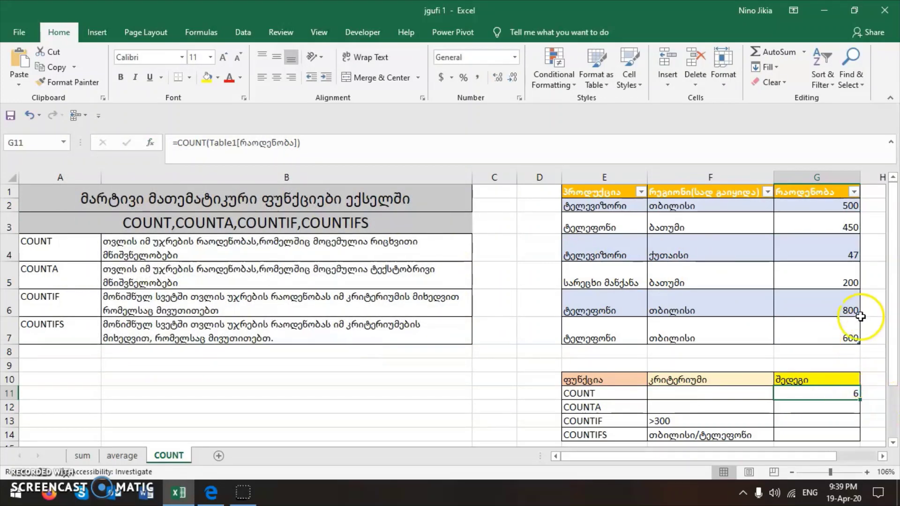
left_click_drag(827, 205, 833, 331)
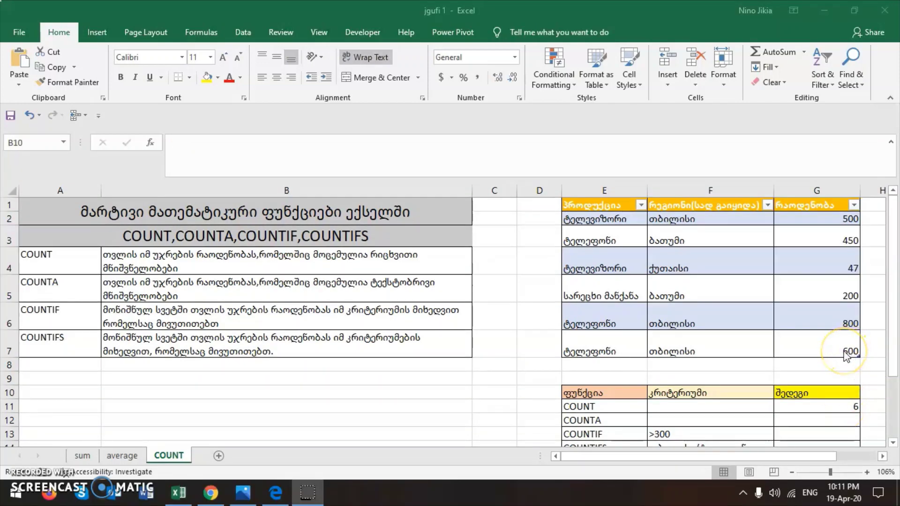
Set the quantity in G5 to 0 and check the COUNT formula's result in G11
left_click(826, 291)
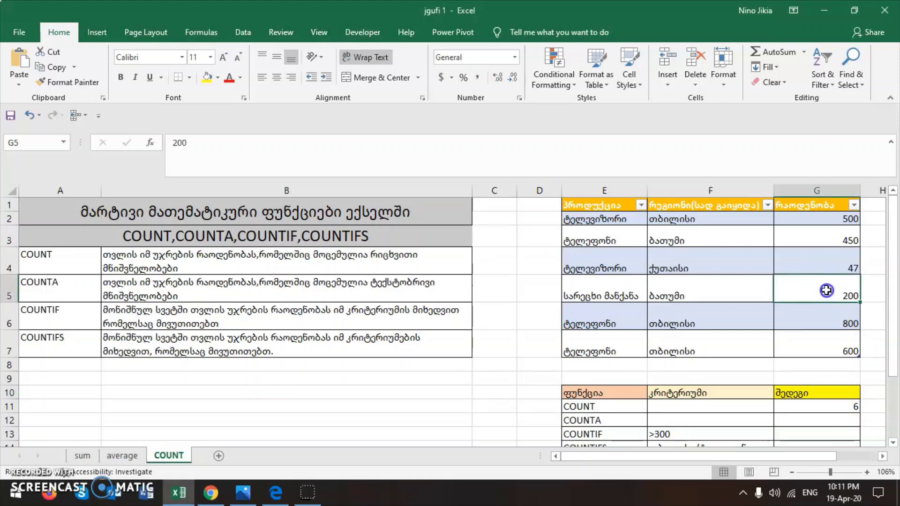
type("0")
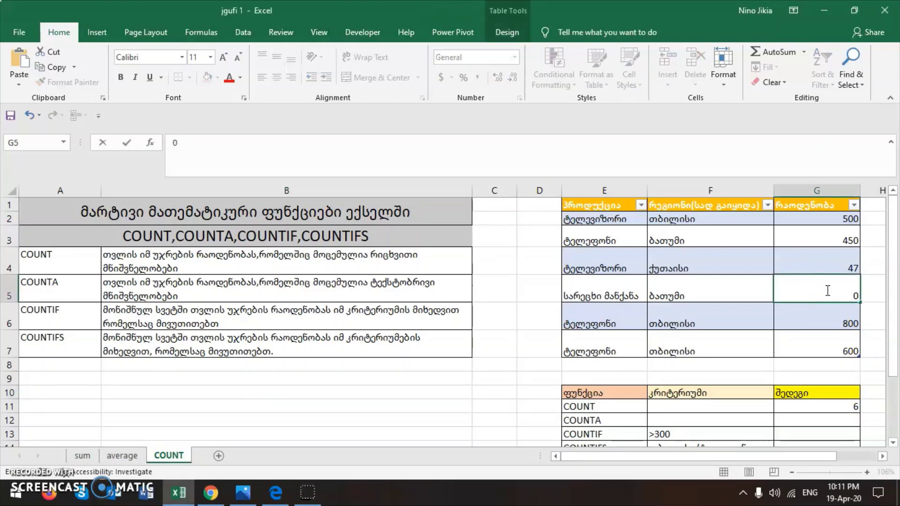
left_click(815, 366)
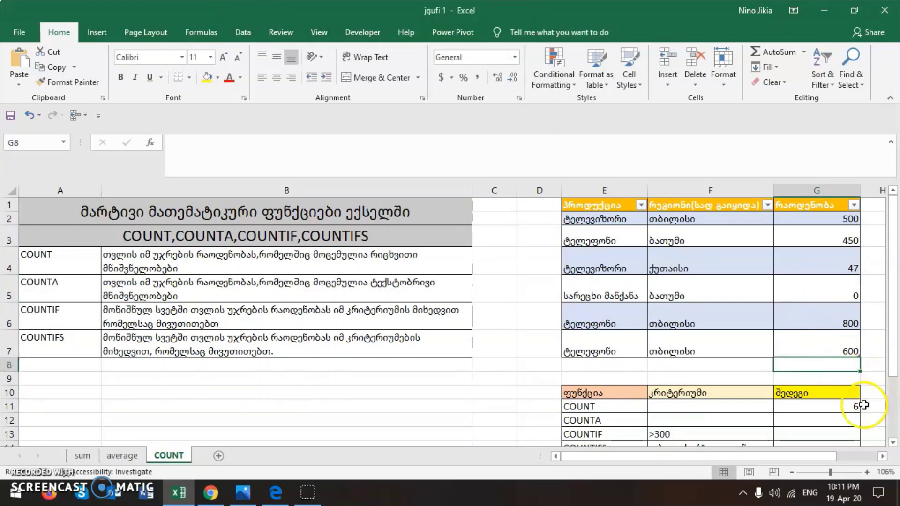
left_click(847, 409)
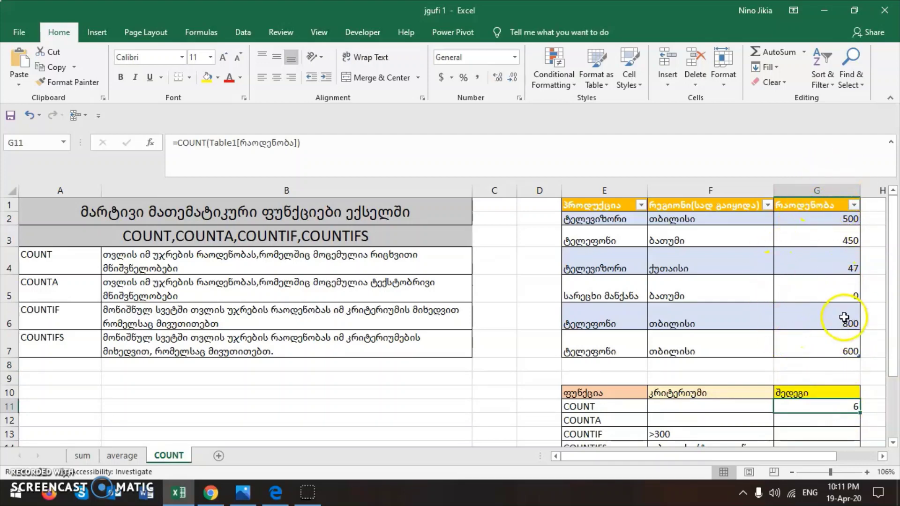
Clear the quantity in G5 and compare the quantity column G2:G7 with the COUNT result
left_click(846, 288)
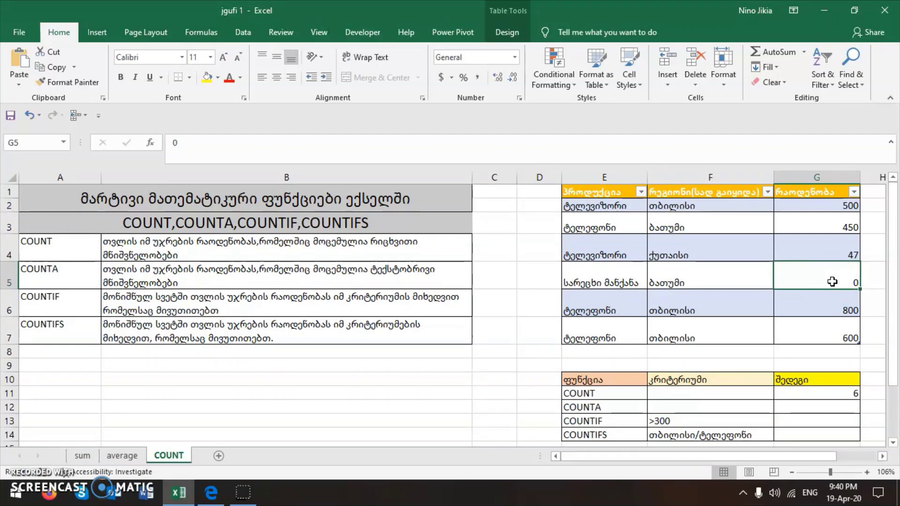
key("BackSpace")
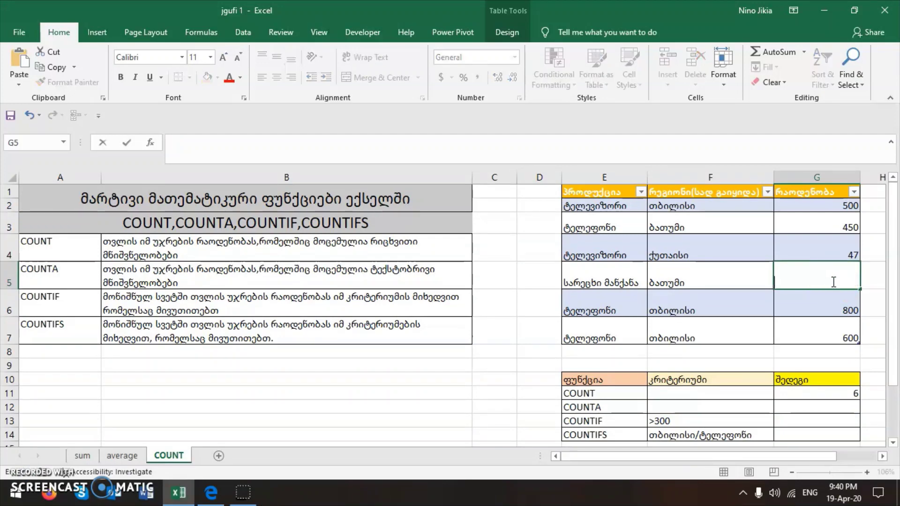
key("Return")
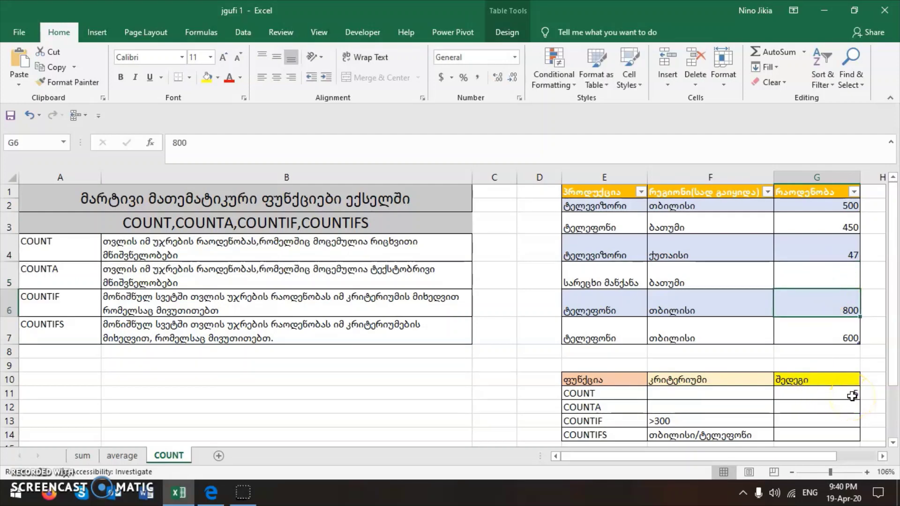
left_click_drag(840, 209, 833, 331)
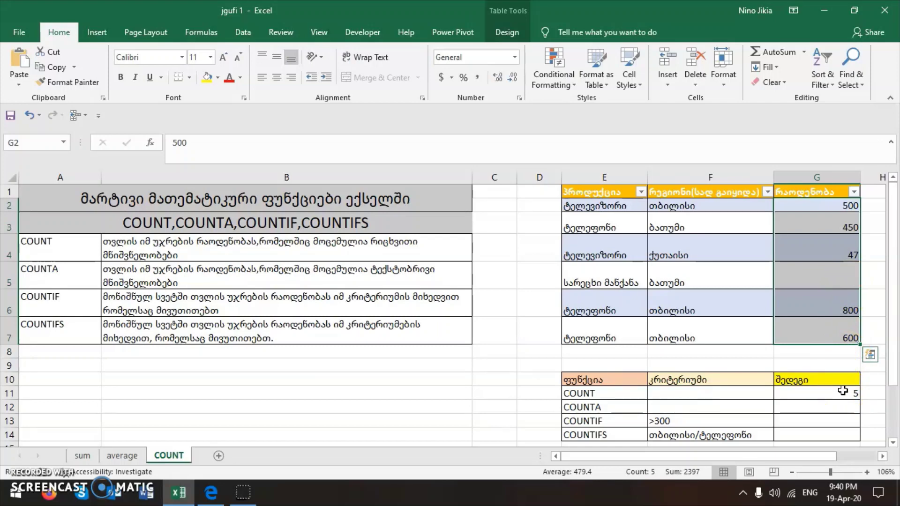
left_click(782, 373)
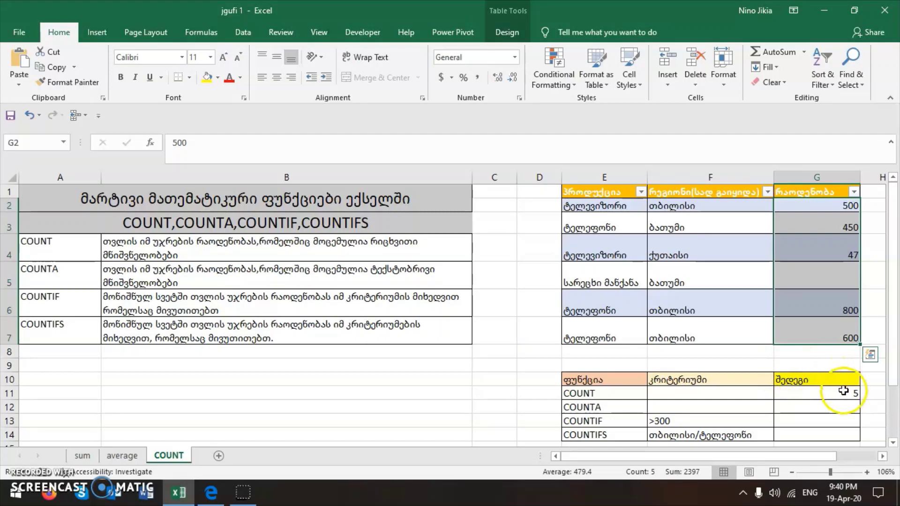
Set the quantity in G5 to 200 and check the COUNT result in G11
left_click(839, 277)
type("200")
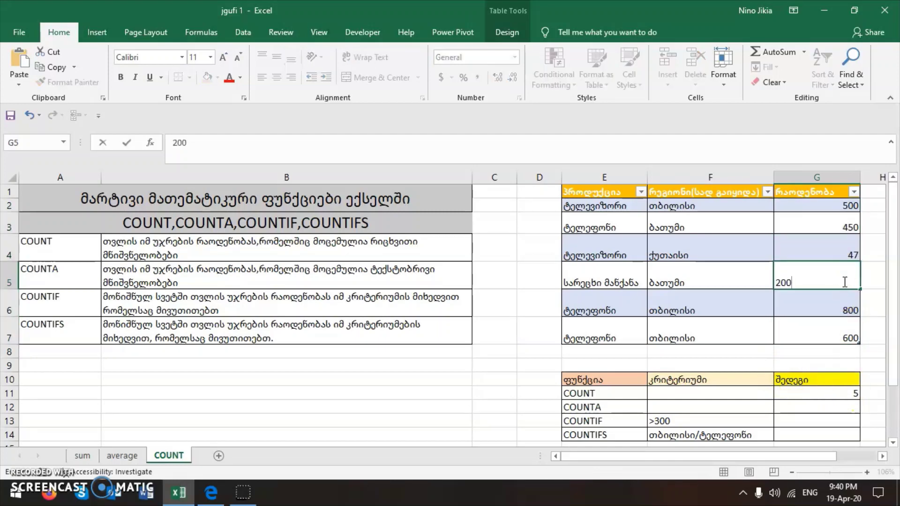
key("Return")
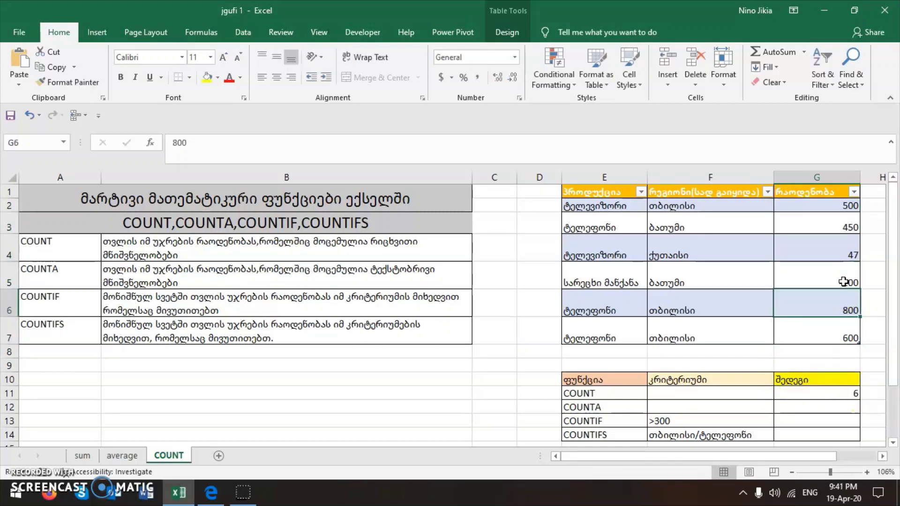
left_click(847, 396)
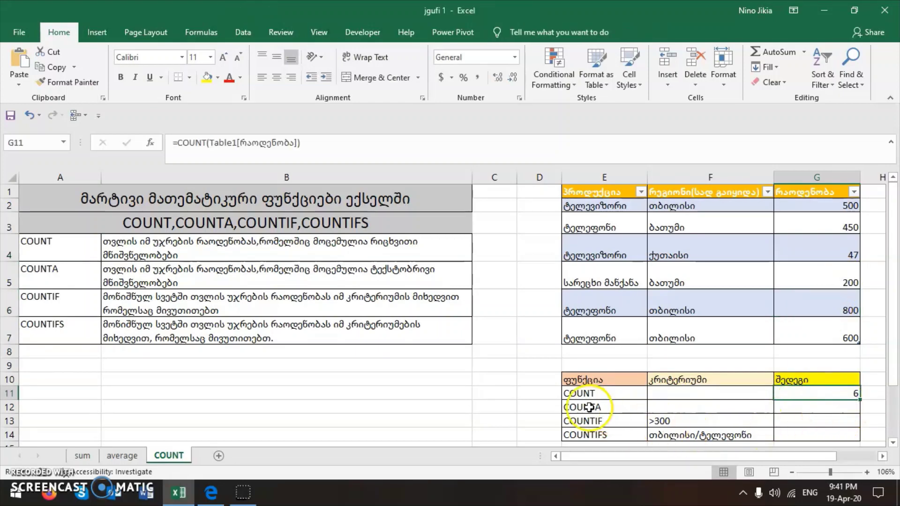
Replace the formula in G11 with a COUNT of the region column F2:F7
left_click(851, 408)
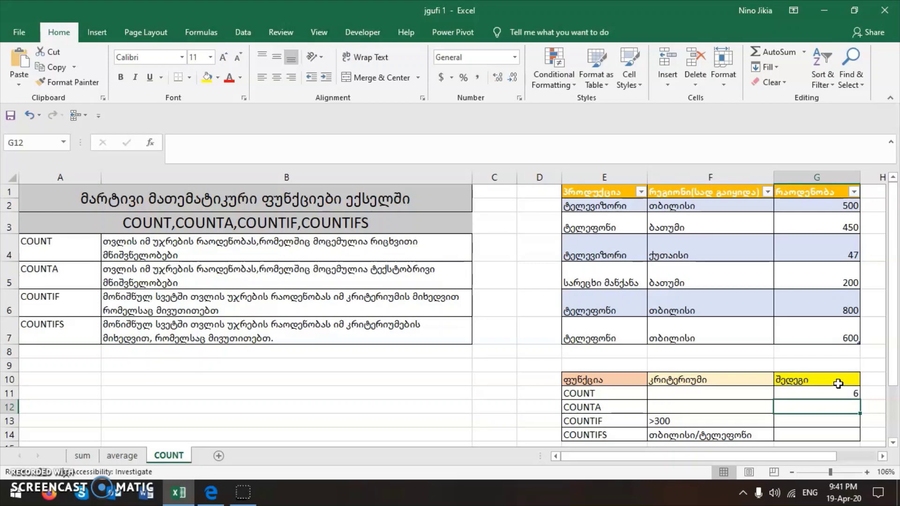
left_click(834, 390)
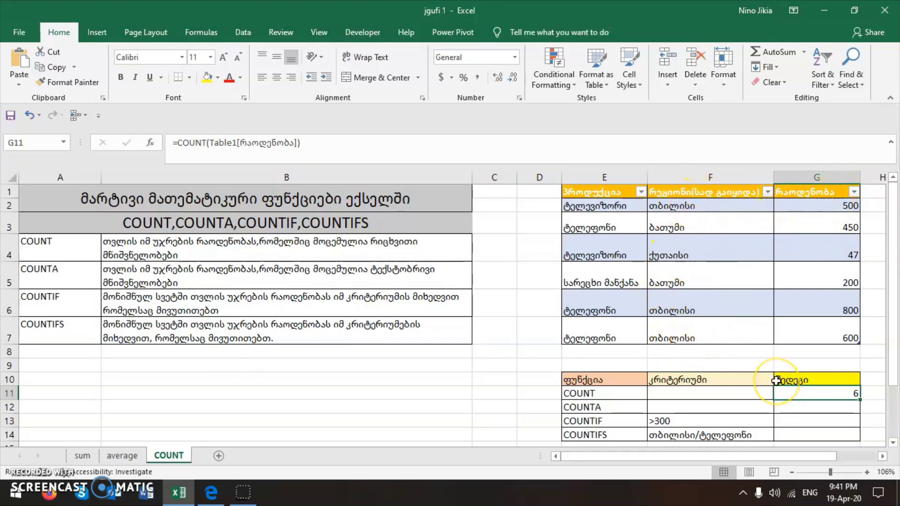
type("=count(")
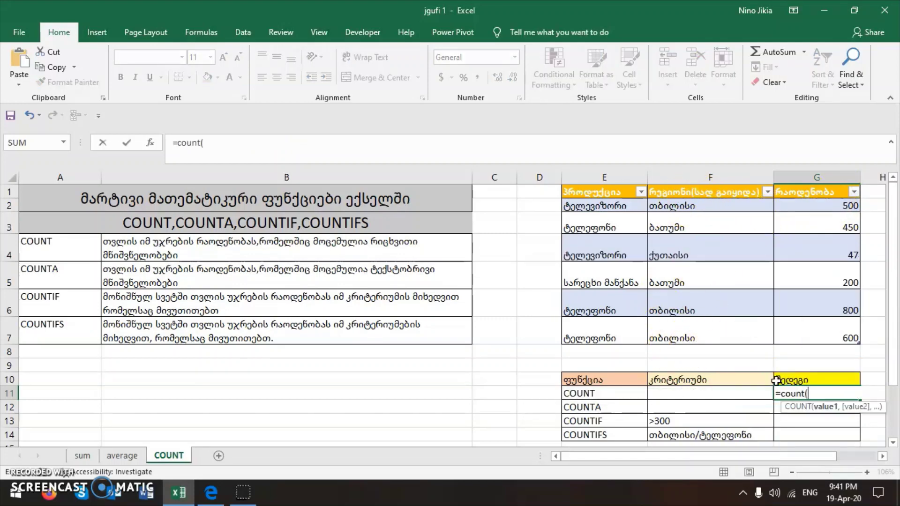
left_click_drag(708, 206, 708, 323)
key("Return")
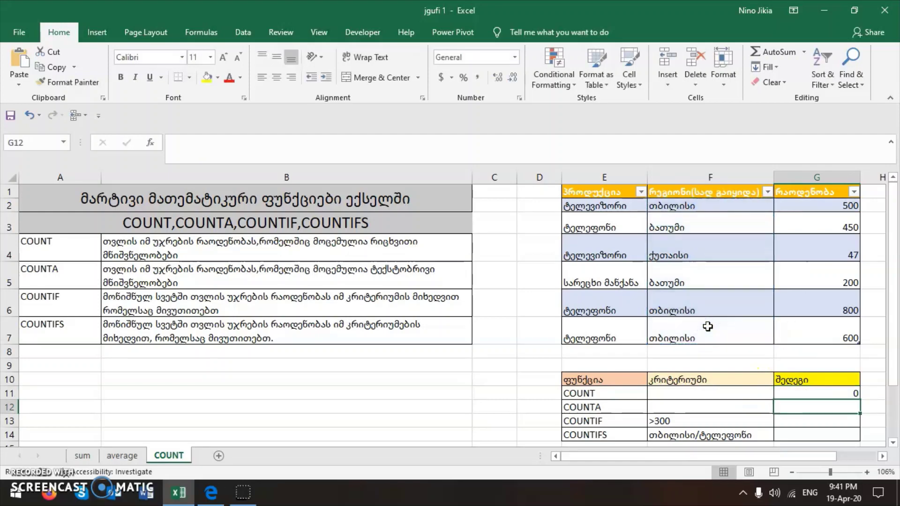
Review the region-based COUNT in G11, then replace it with a COUNT of the quantity column G2:G7
left_click(849, 394)
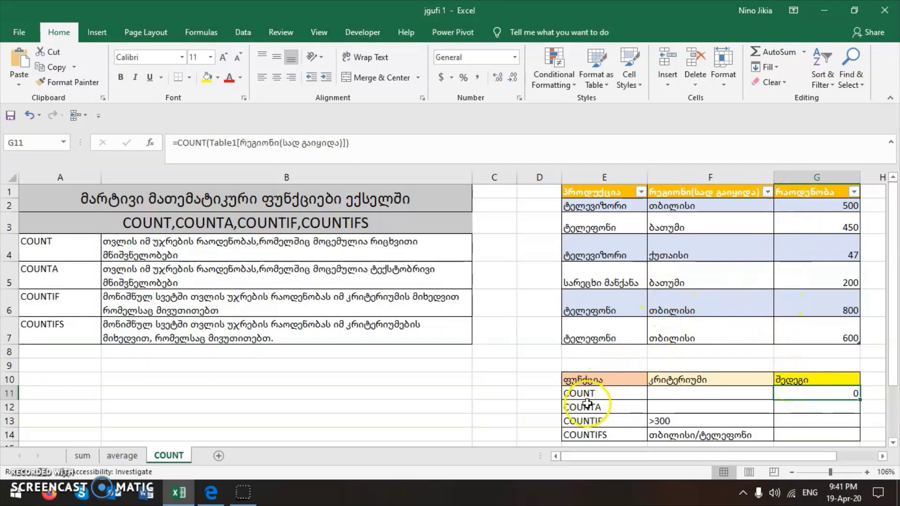
left_click(581, 411)
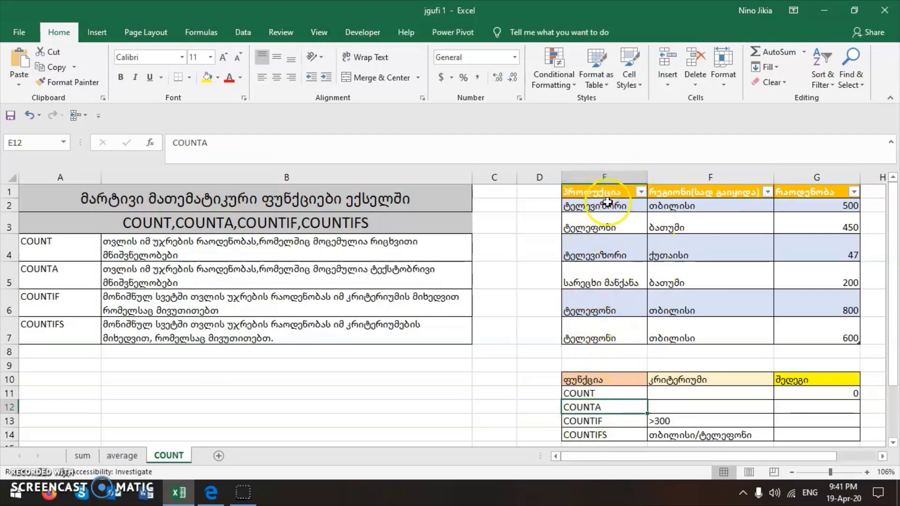
left_click(828, 394)
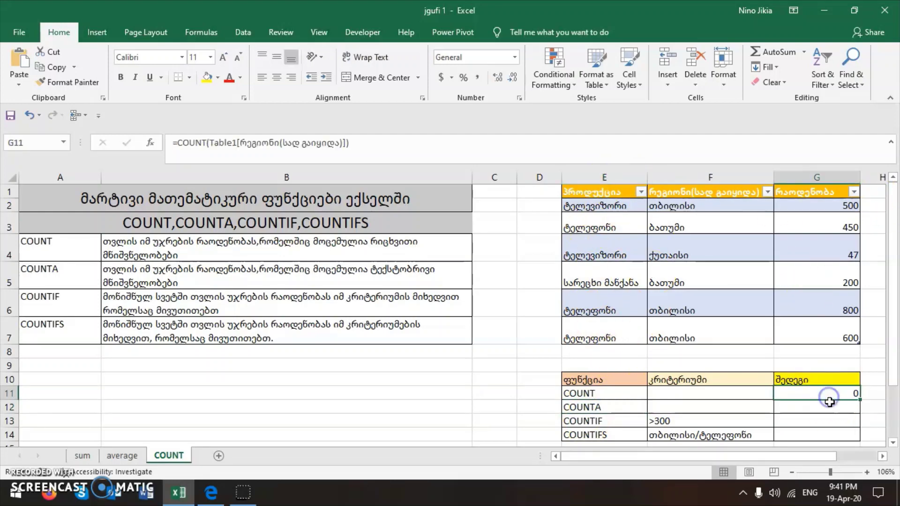
type("=count")
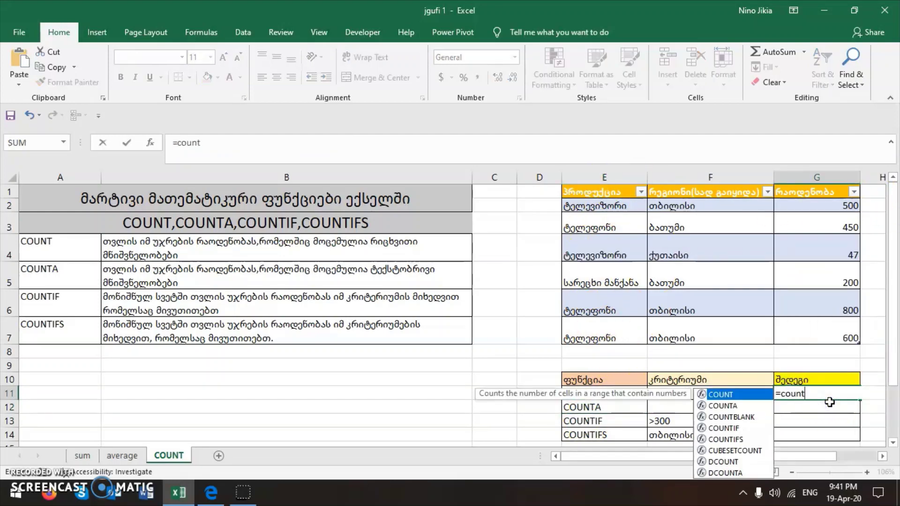
type("(")
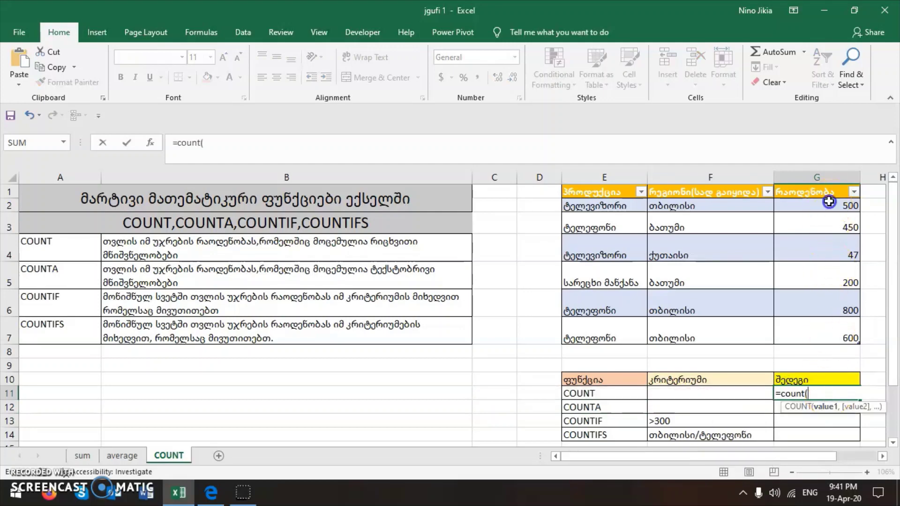
left_click_drag(826, 203, 820, 324)
key("Return")
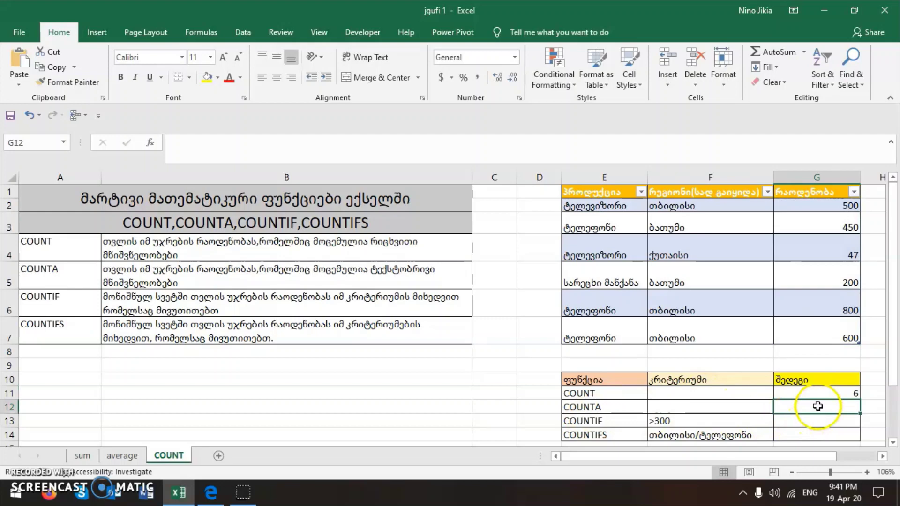
Enter a COUNTA formula in G12 that counts the region column F2:F7
type("=counta")
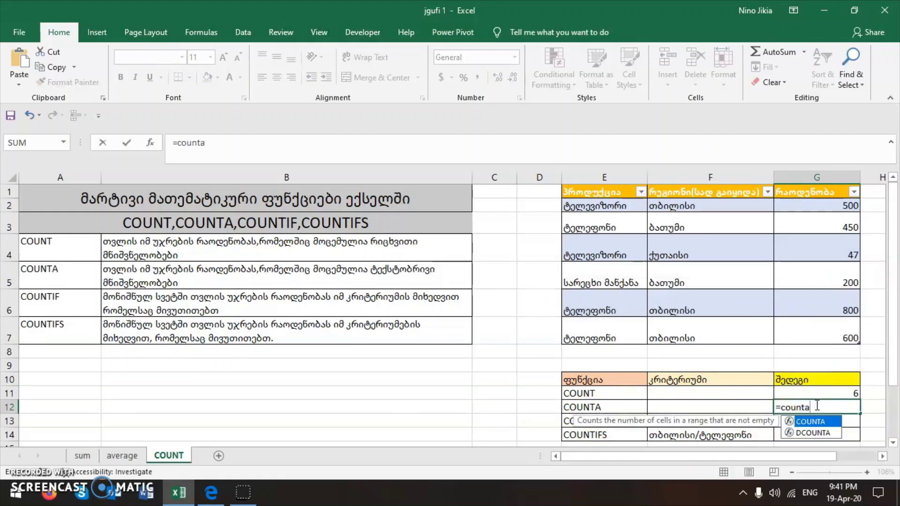
type("(")
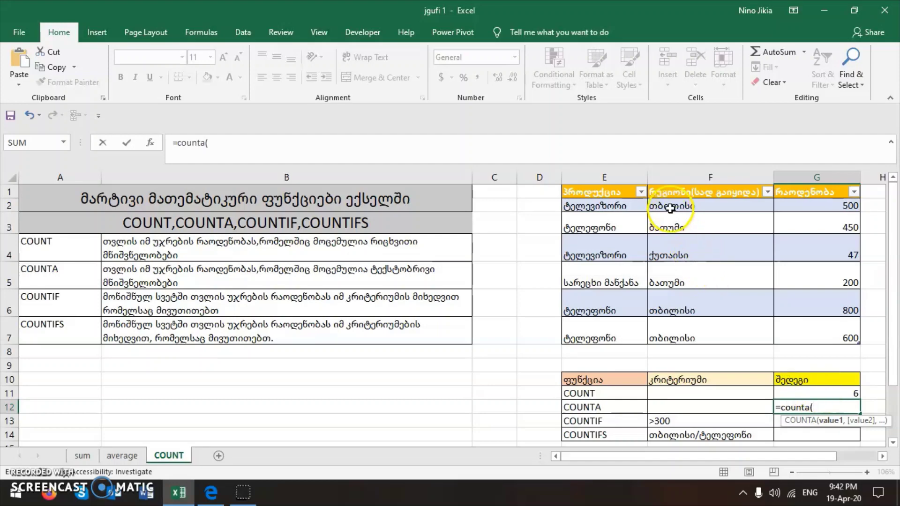
left_click_drag(673, 203, 679, 327)
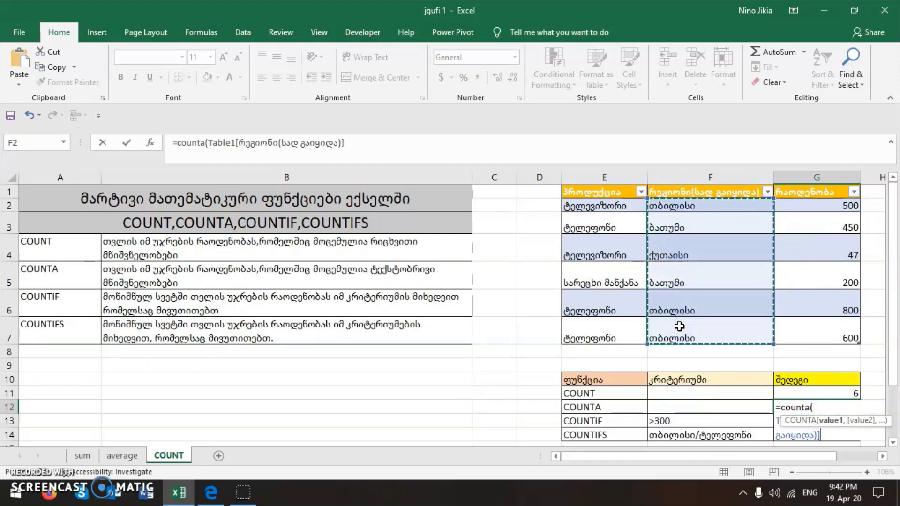
key("Return")
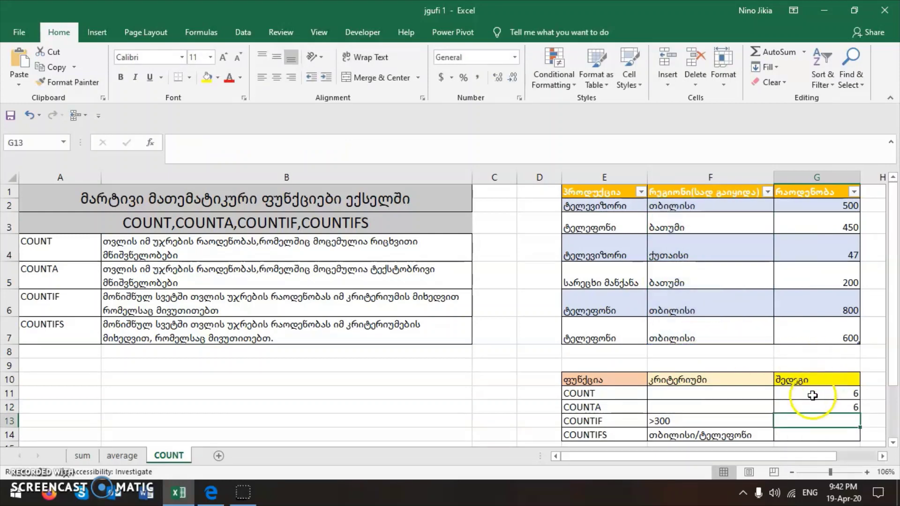
Clear the region in F2 to test the COUNTA result in G12, and undo the deletion
left_click(810, 406)
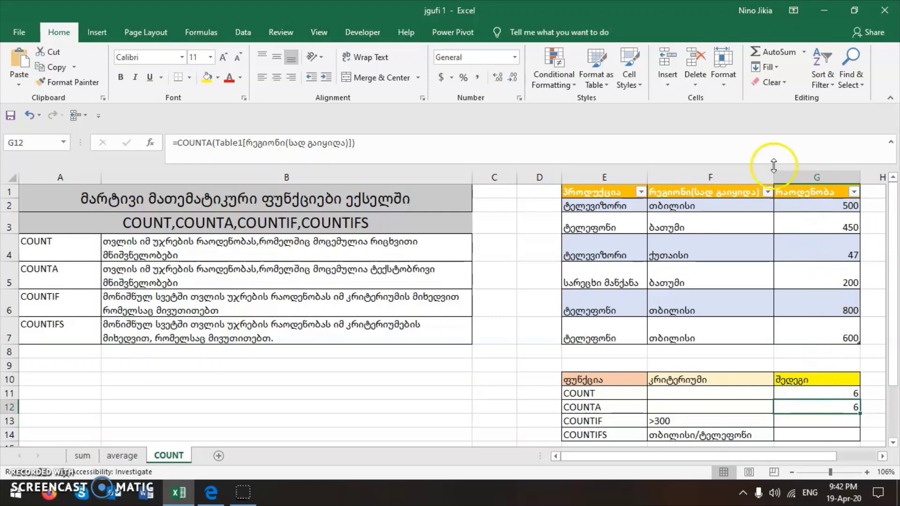
left_click(684, 212)
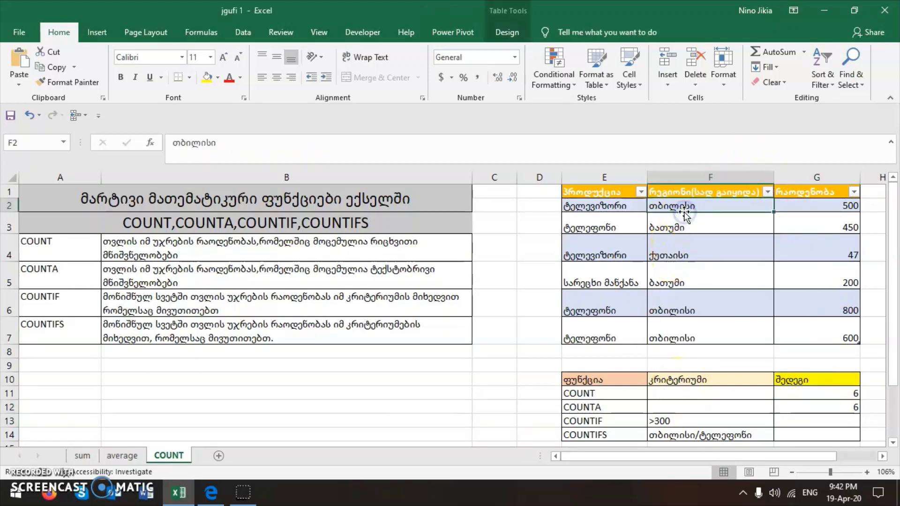
key("Delete")
left_click(677, 211)
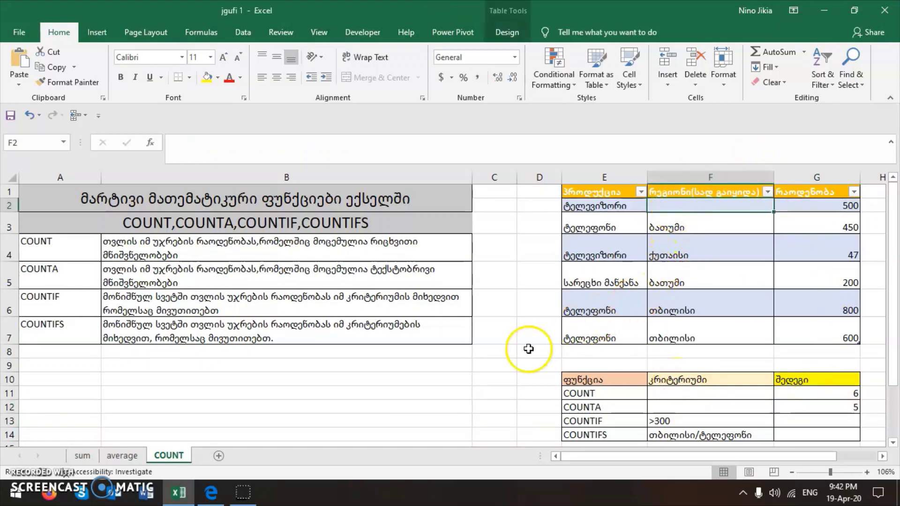
left_click(528, 349)
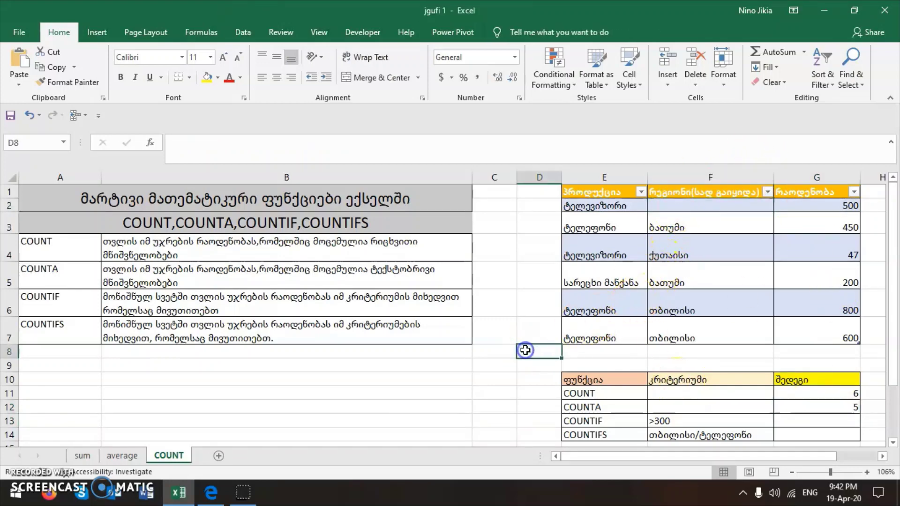
left_click(713, 207)
left_click(24, 116)
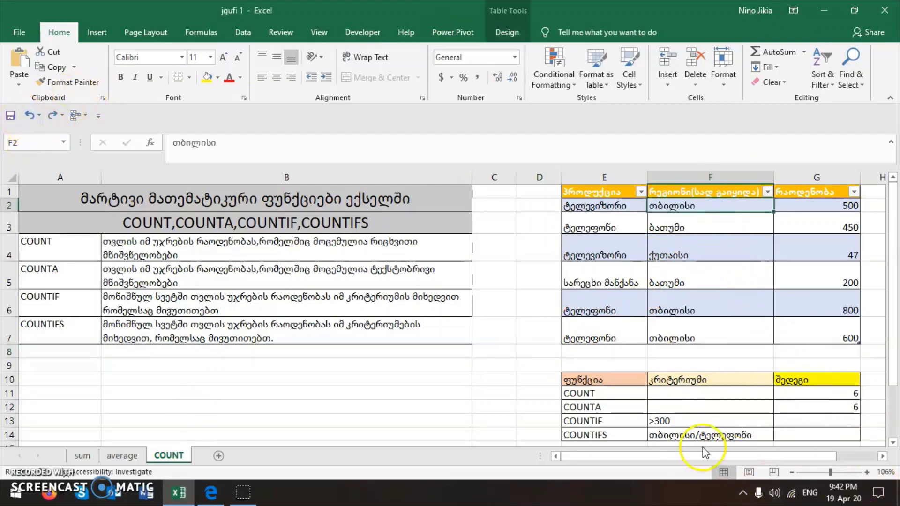
Start a COUNTIF formula in G13 and open its function arguments
left_click(848, 419)
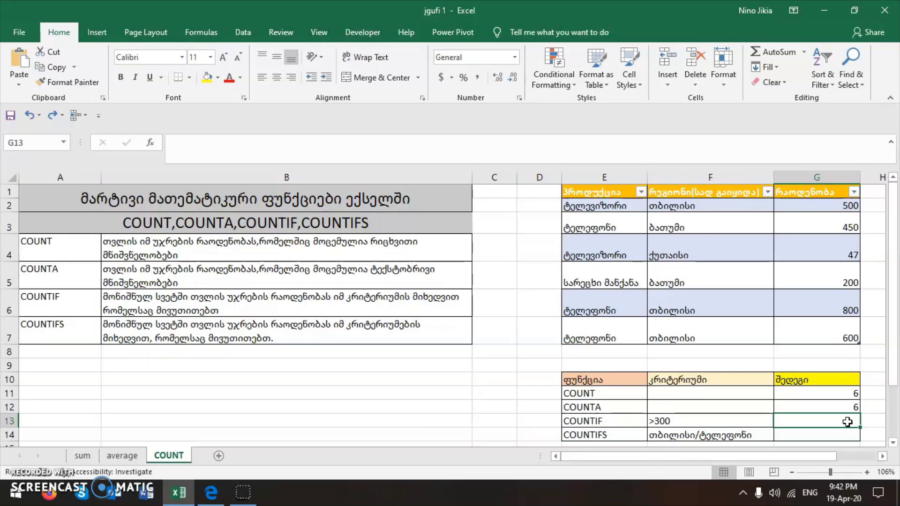
type("=")
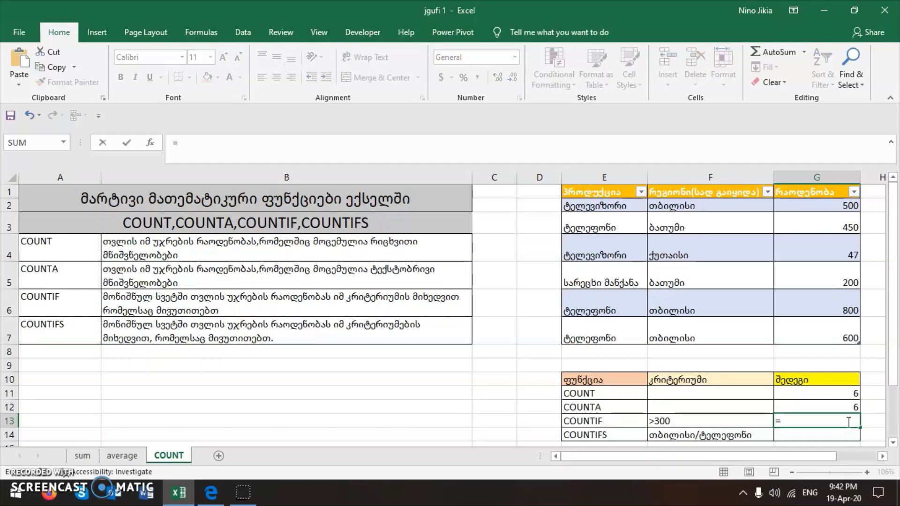
type("countif")
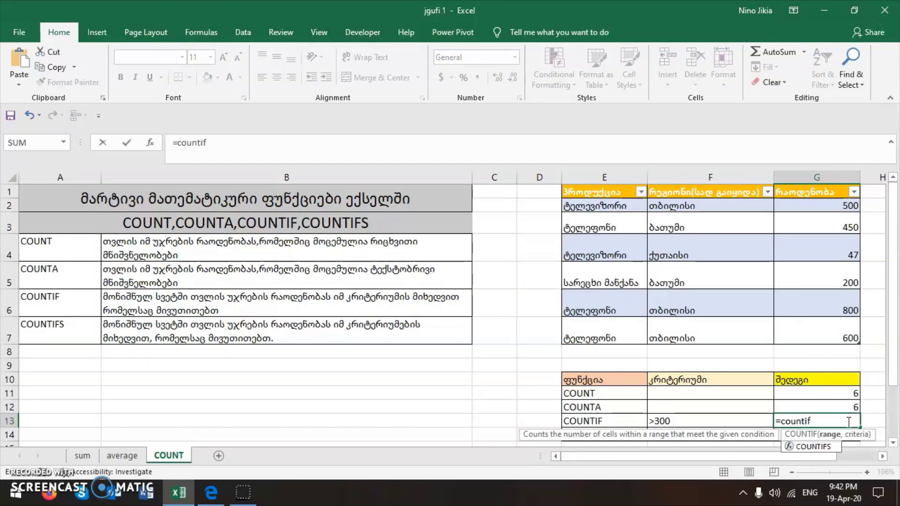
type("(")
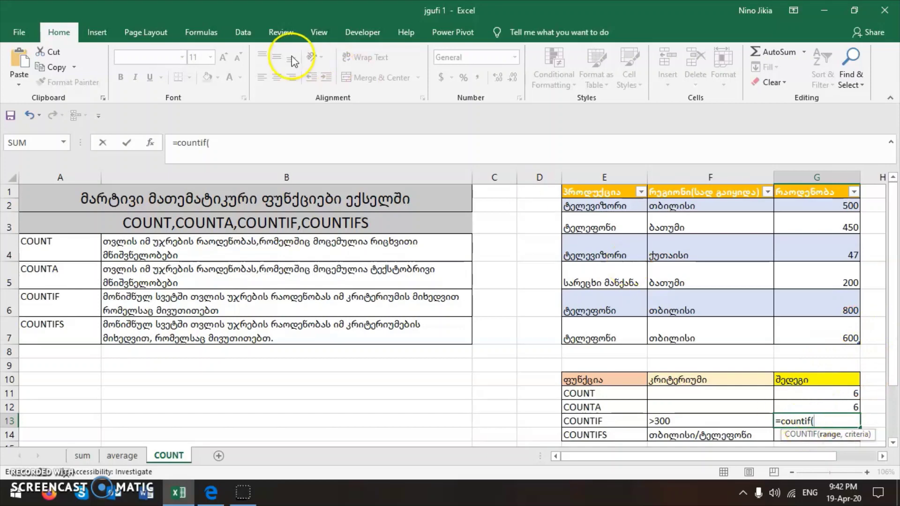
left_click(150, 143)
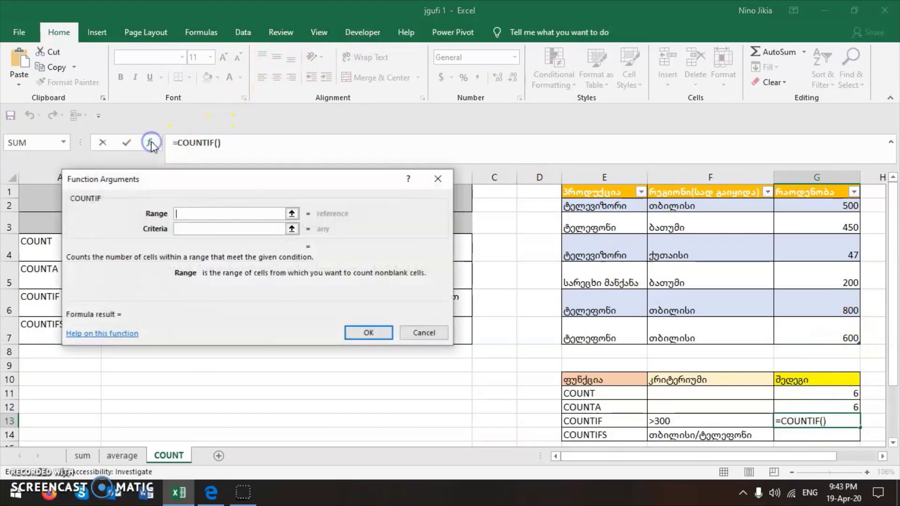
left_click_drag(221, 165, 269, 187)
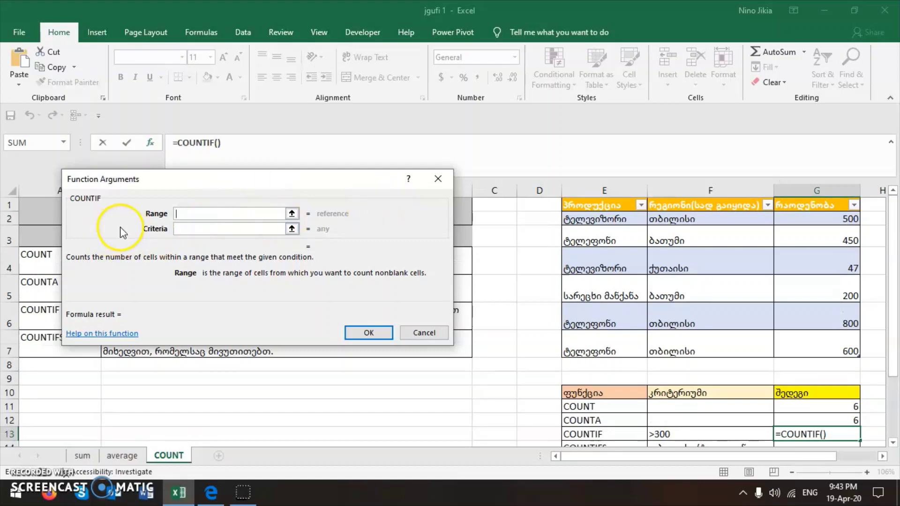
Complete the COUNTIF in G13 with the quantity column G2:G7 as range and >300 as criteria
left_click(200, 213)
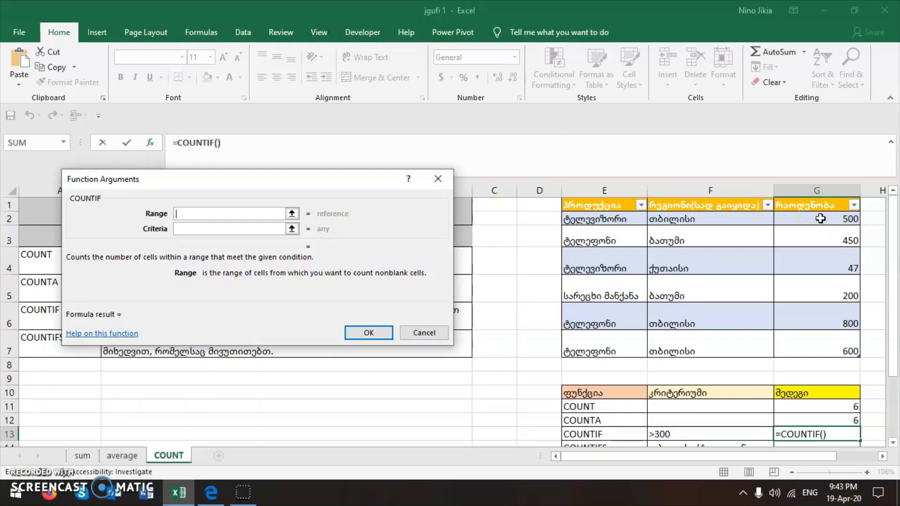
left_click_drag(821, 219, 812, 344)
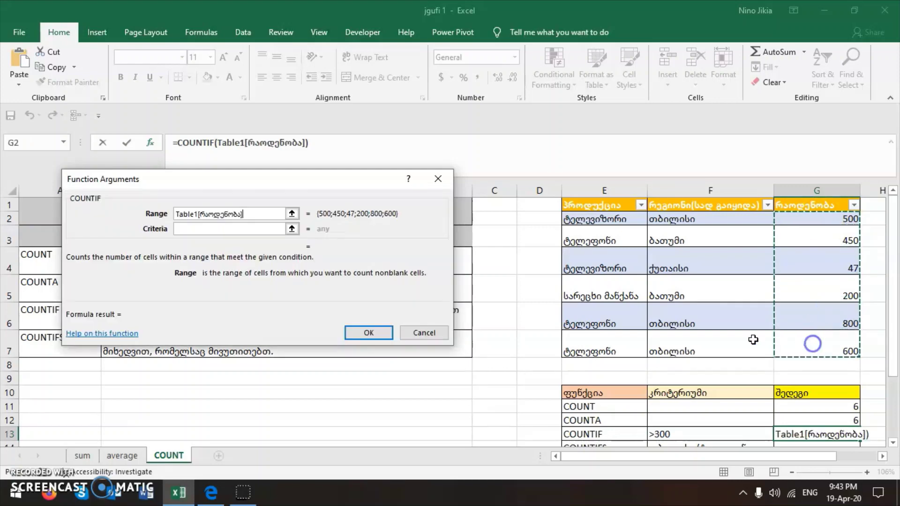
left_click(228, 235)
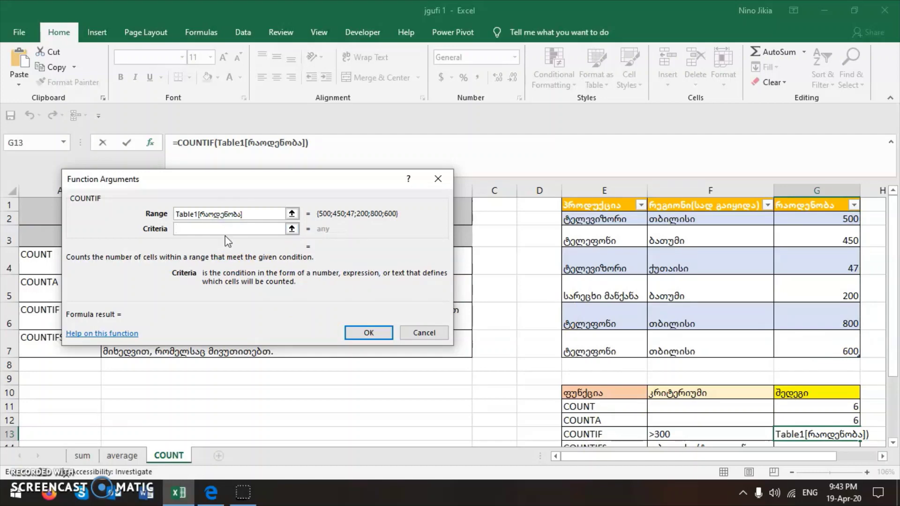
type(">300")
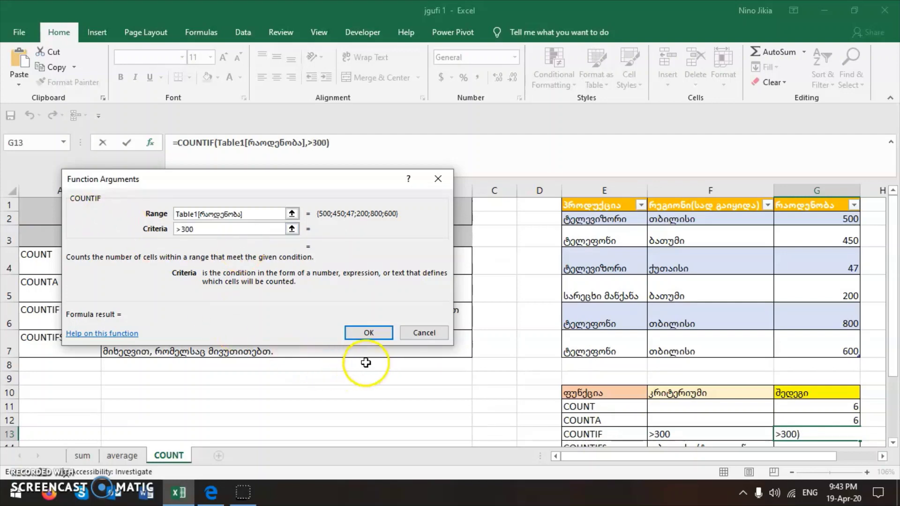
left_click(382, 334)
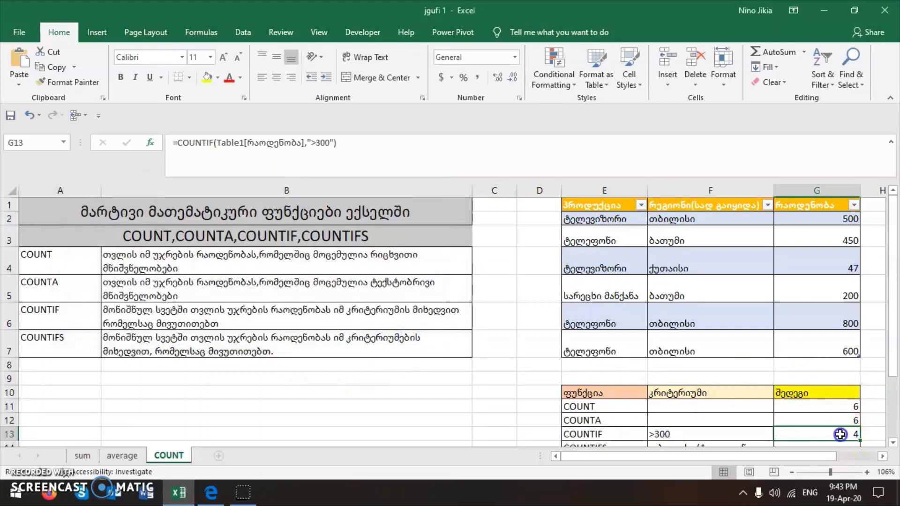
Examine which quantities in G2:G7 satisfy the >300 criterion used by the COUNTIF formula
scroll(842, 410, "down", 2)
scroll(847, 325, "up", 2)
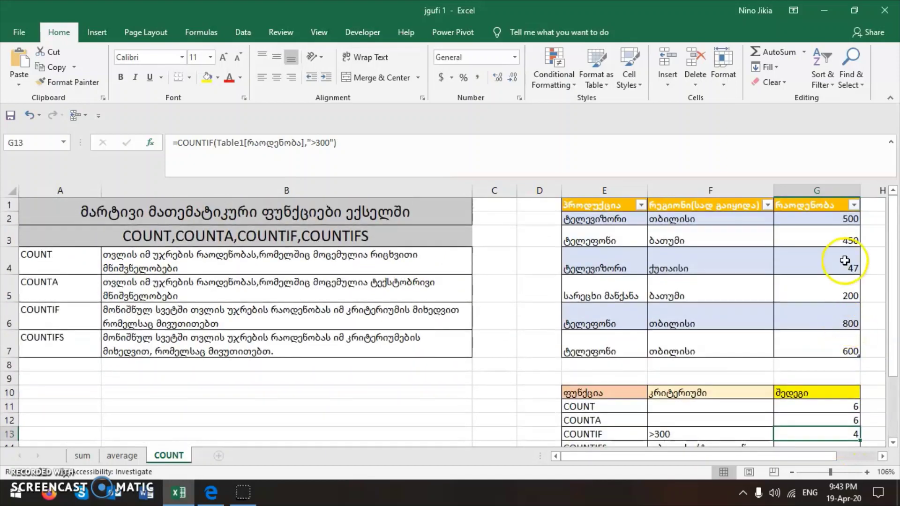
left_click_drag(842, 217, 842, 333)
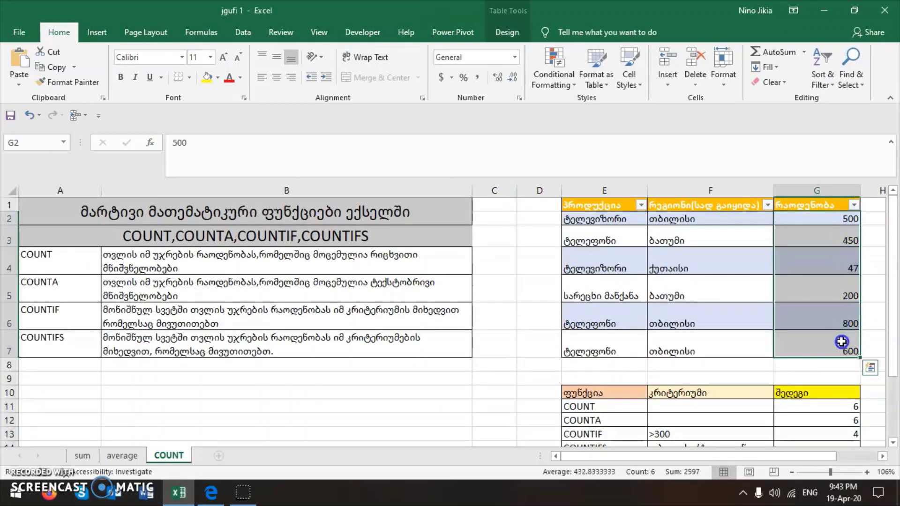
left_click(828, 220)
left_click(836, 245)
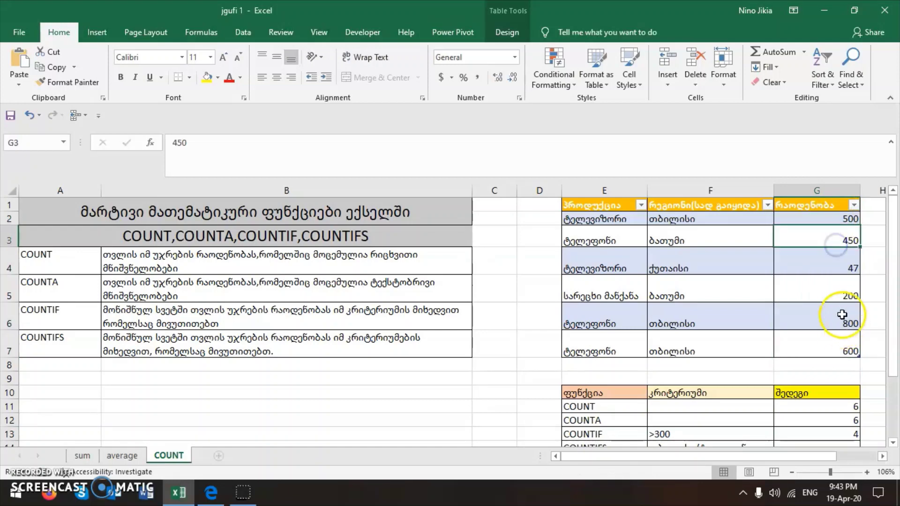
left_click(840, 298)
left_click(840, 317)
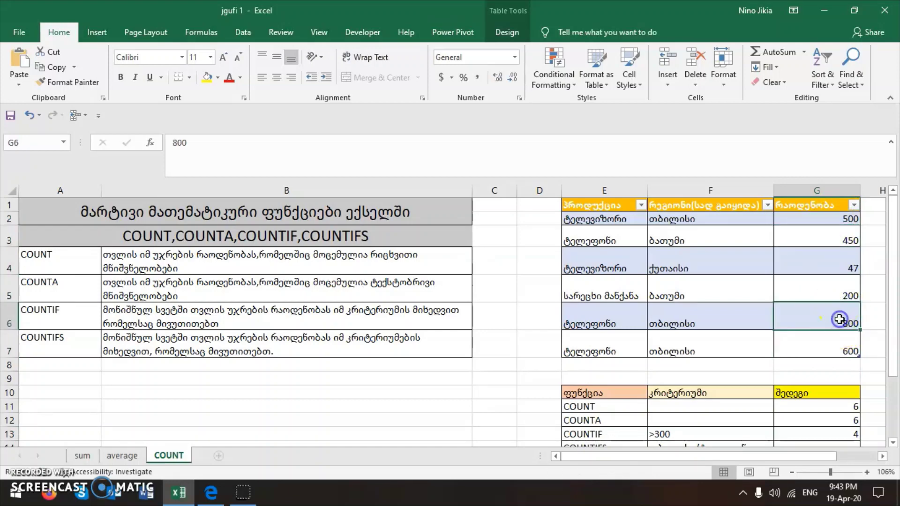
left_click(841, 353)
key("ctrl+a")
left_click(828, 222)
left_click(830, 244)
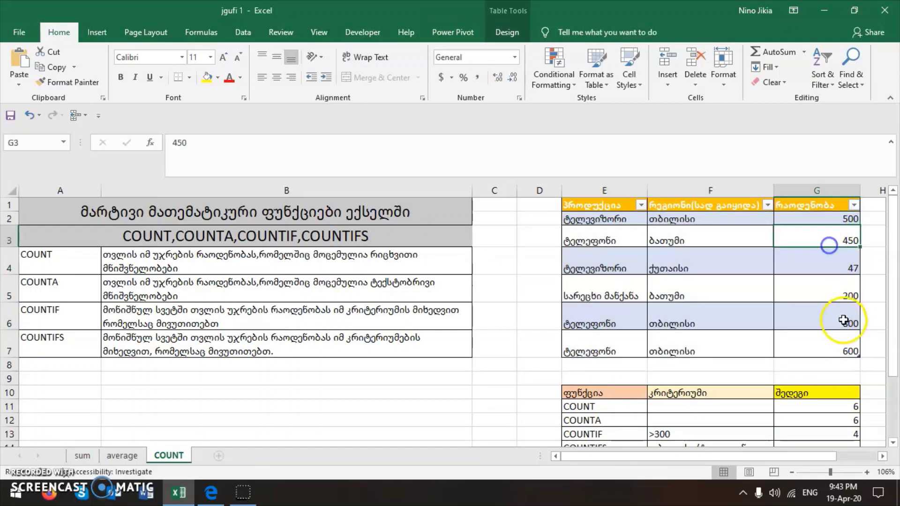
left_click(851, 320)
left_click(843, 345)
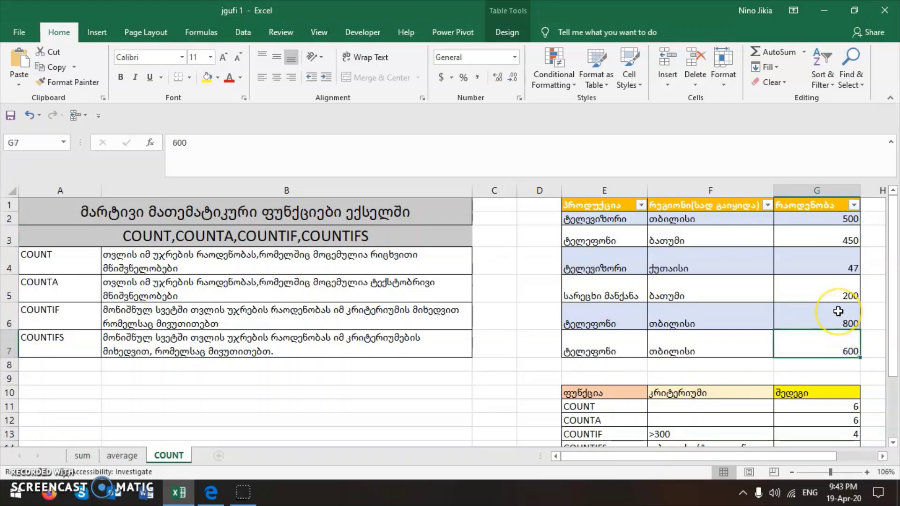
Check the quantities in G4 and G5 against the >300 criterion and review the COUNTIF formula in G13
scroll(839, 309, "down", 1)
scroll(837, 304, "up", 1)
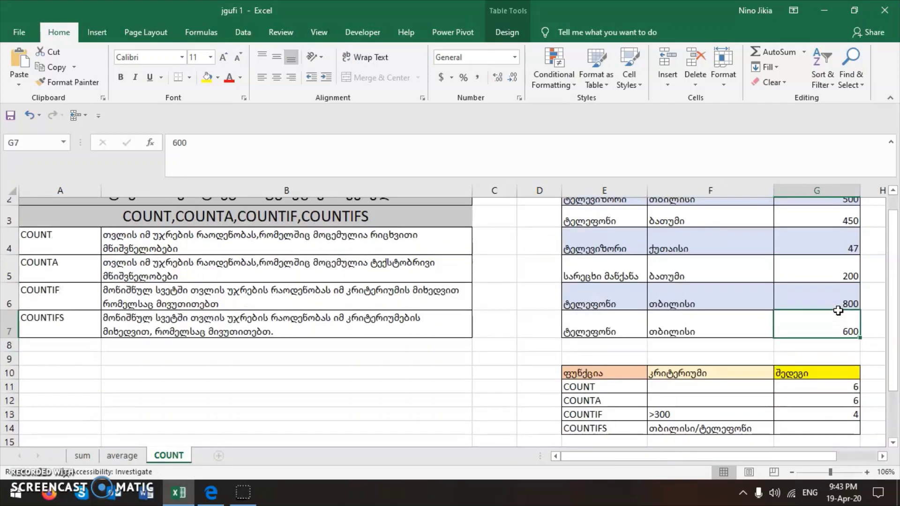
left_click(838, 266)
left_click(837, 289)
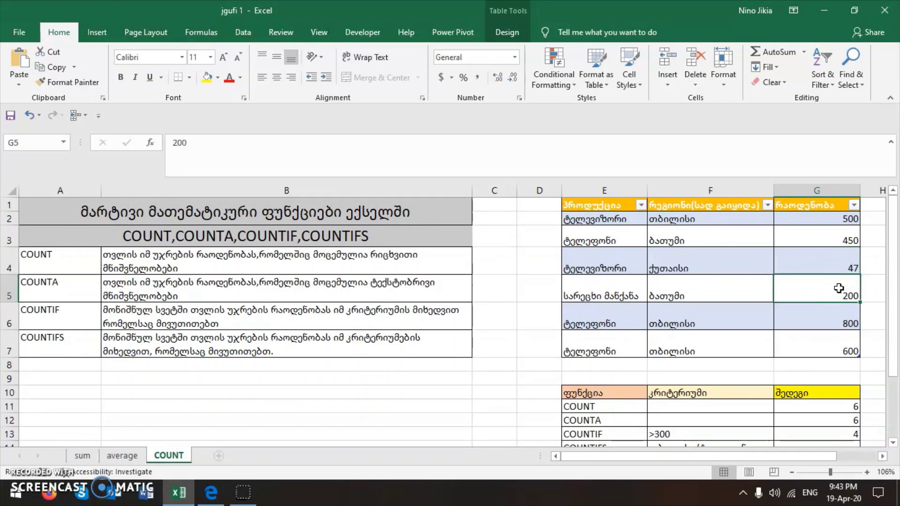
scroll(839, 289, "down", 1)
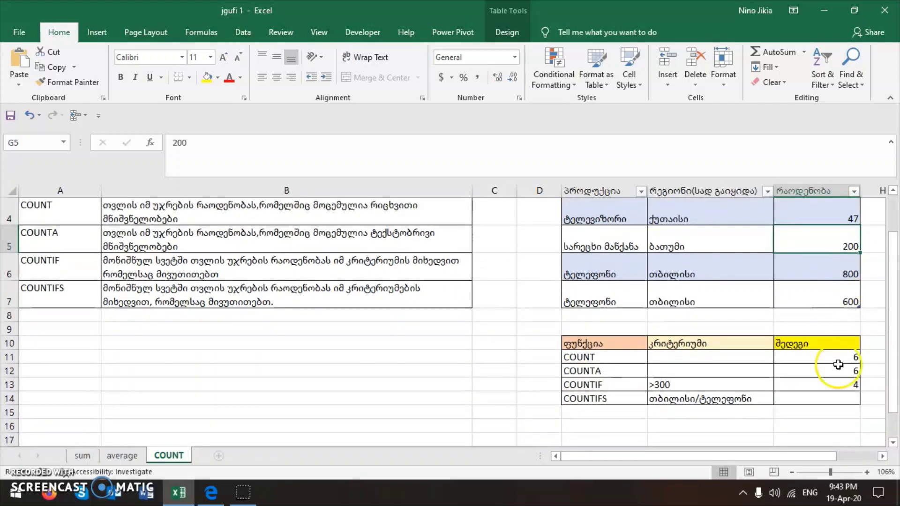
left_click(838, 383)
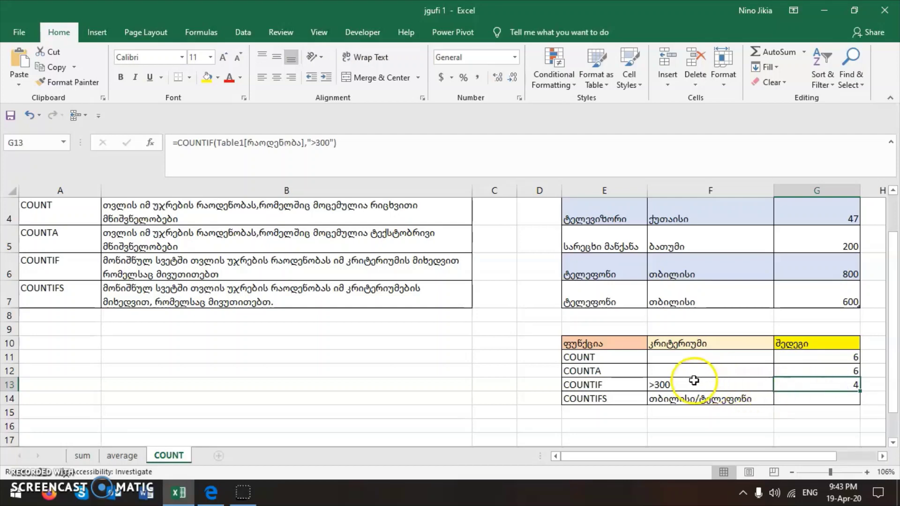
scroll(771, 305, "up", 1)
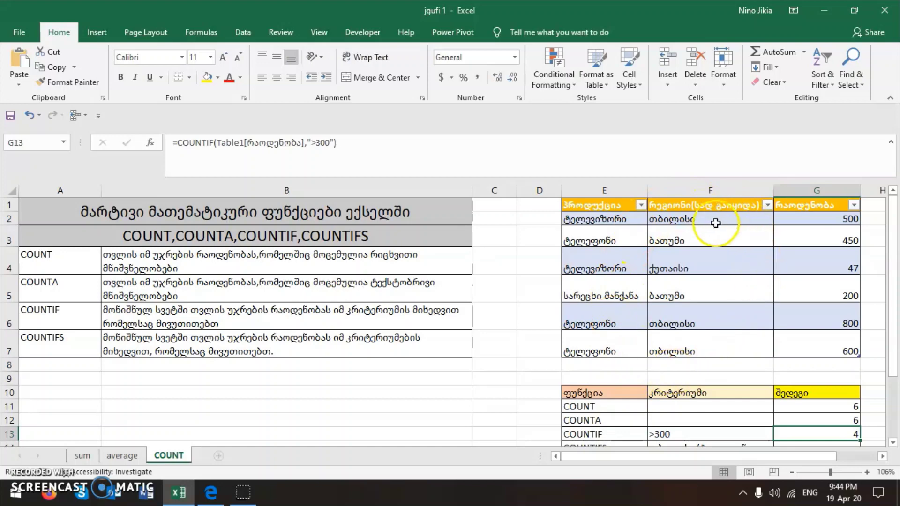
Restart the COUNTIF formula in G13 through its function arguments, using the region column F2:F7 as range
scroll(750, 304, "down", 3)
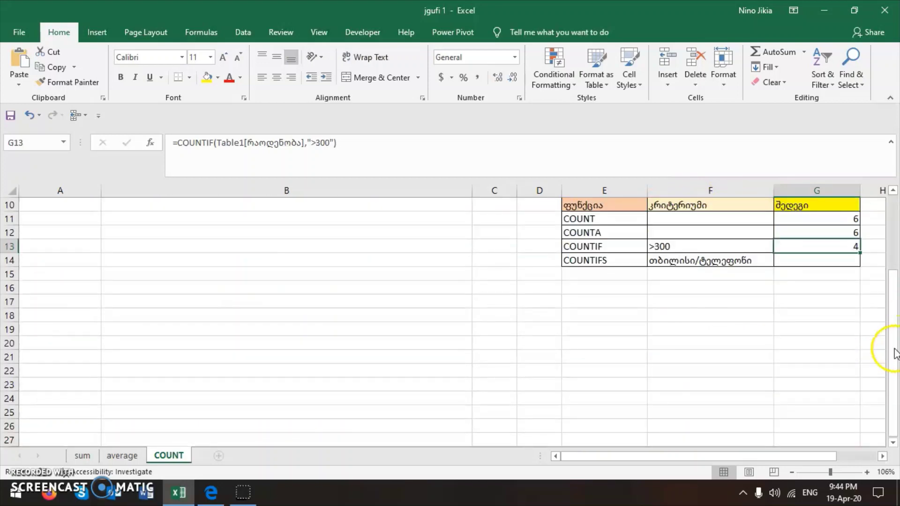
type("=c")
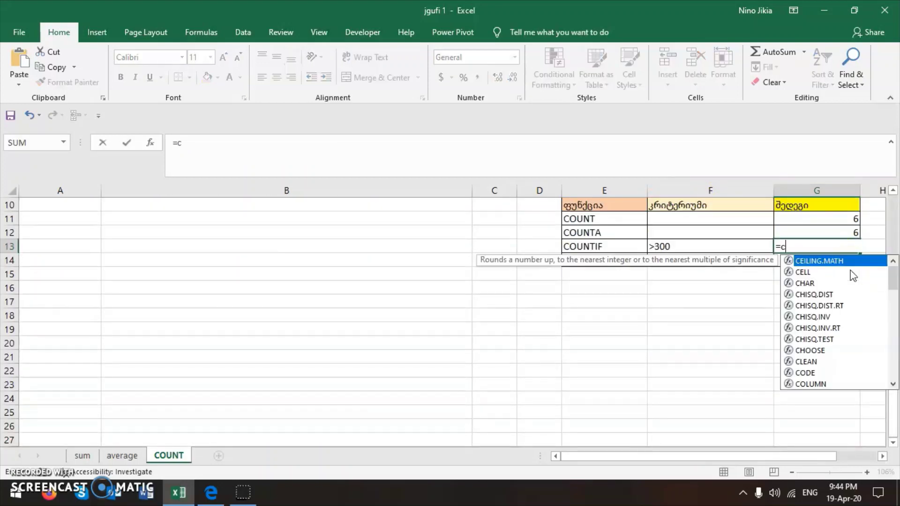
type("ountif(")
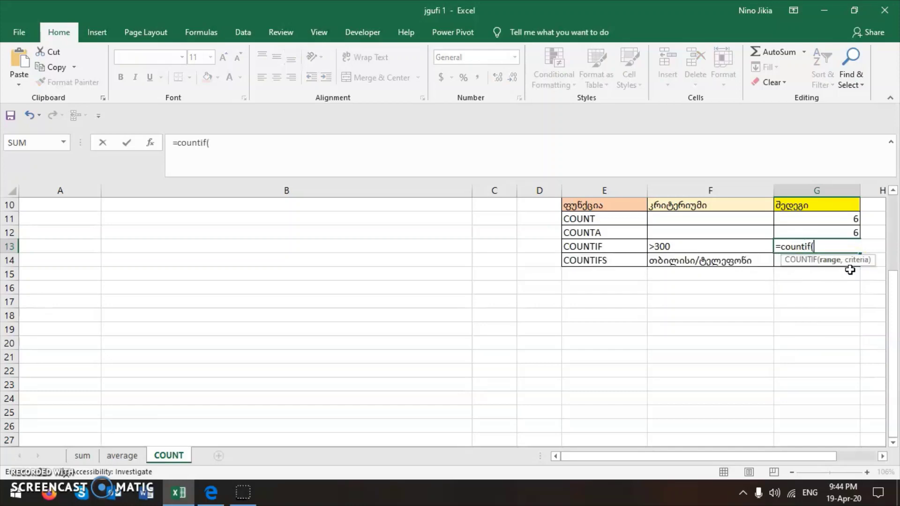
left_click(151, 142)
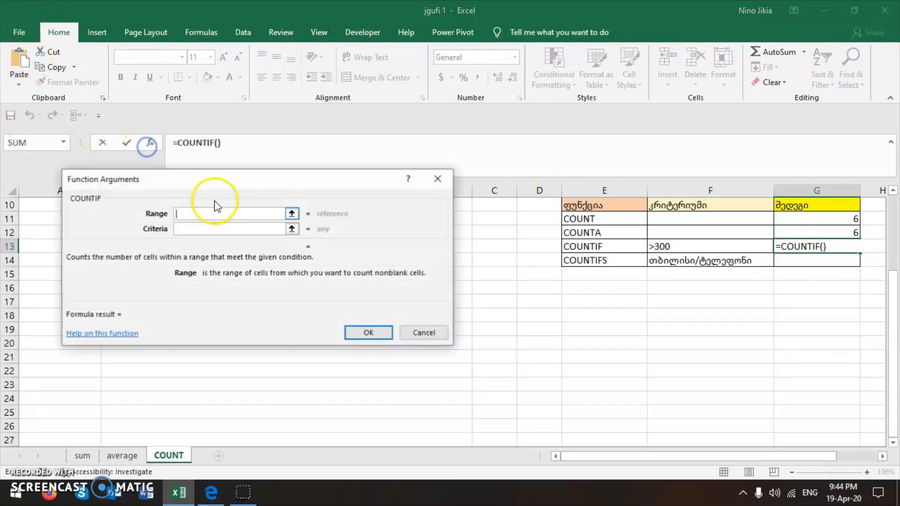
scroll(556, 200, "up", 3)
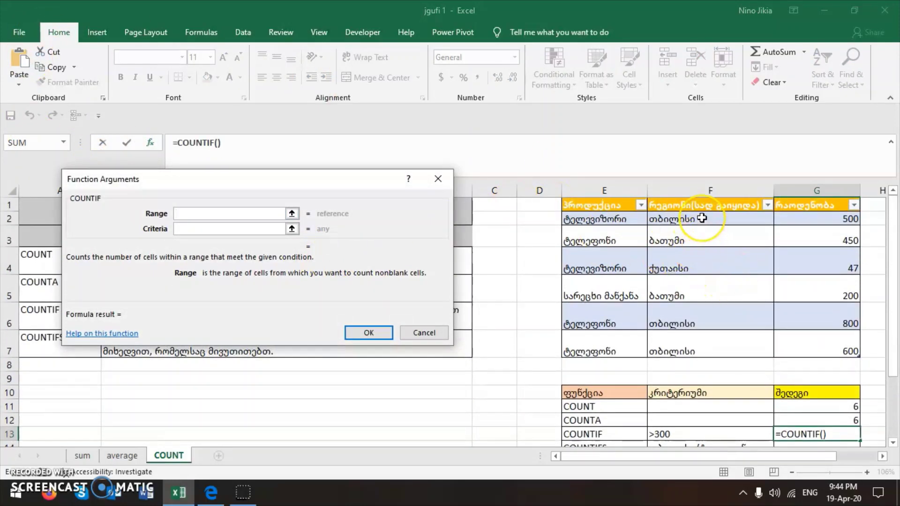
left_click_drag(702, 218, 702, 347)
Set the COUNTIF criteria to "ბათუმი" and enter the formula in G13
left_click(203, 230)
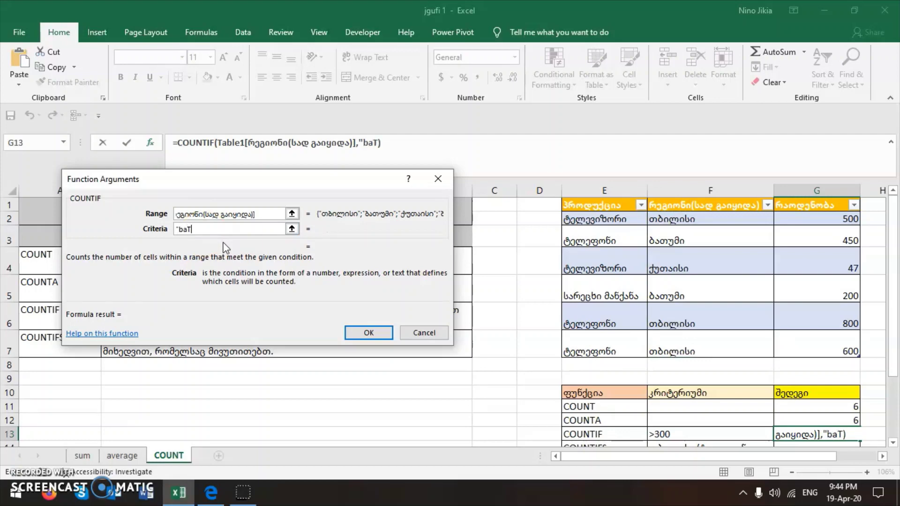
key("BackSpace")
key("alt+shift")
type("ბათუმ")
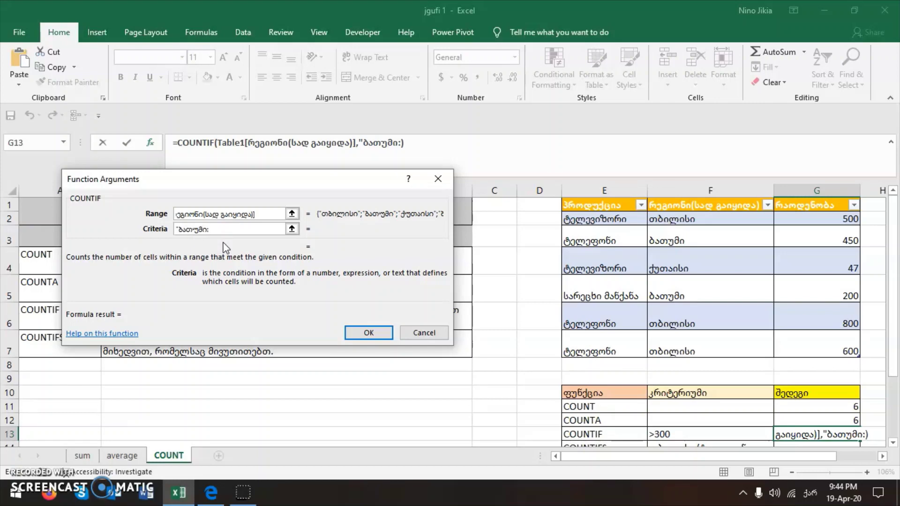
type("ი\"")
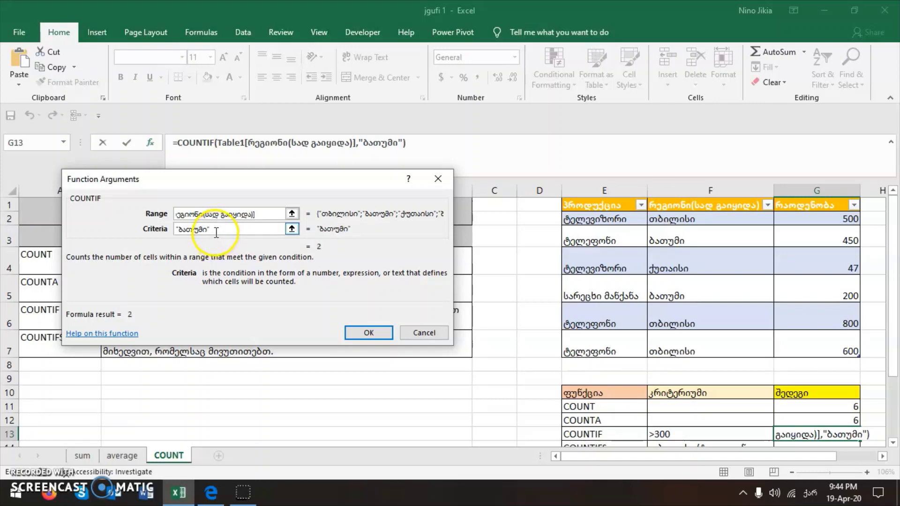
left_click(211, 232)
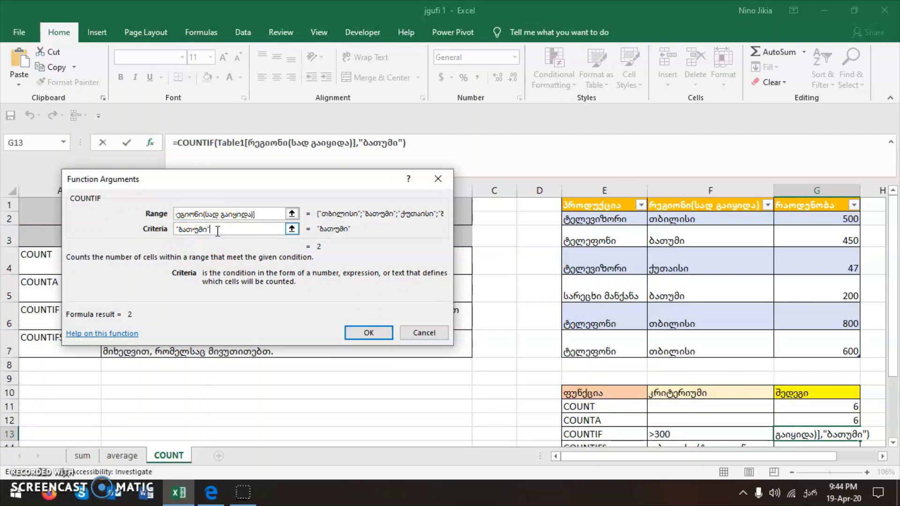
left_click(258, 214)
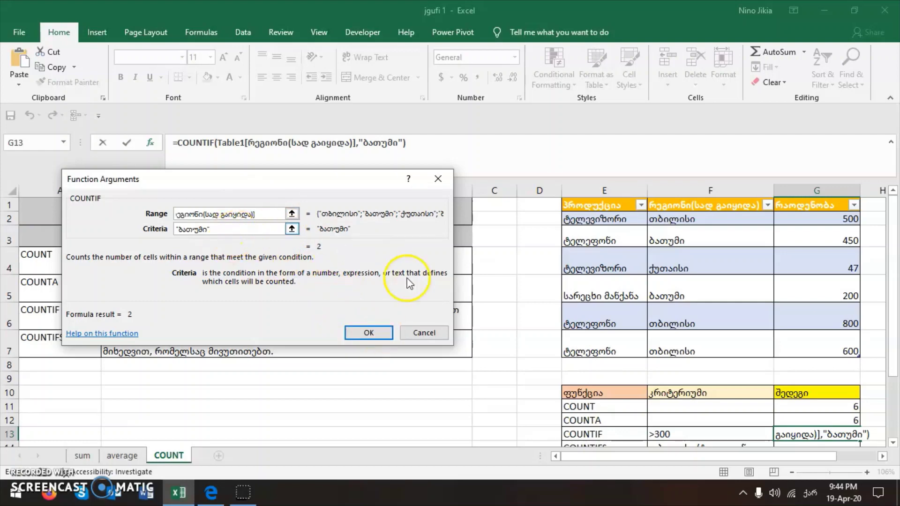
left_click(380, 334)
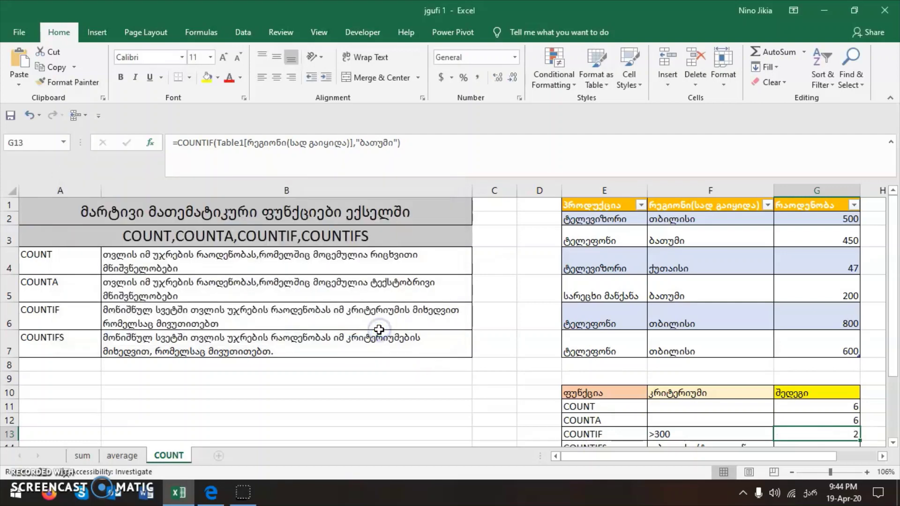
Check the region cells F3 and F5 against the "ბათუმი" criterion and compare them with the COUNTIF result in G13
scroll(842, 384, "down", 1)
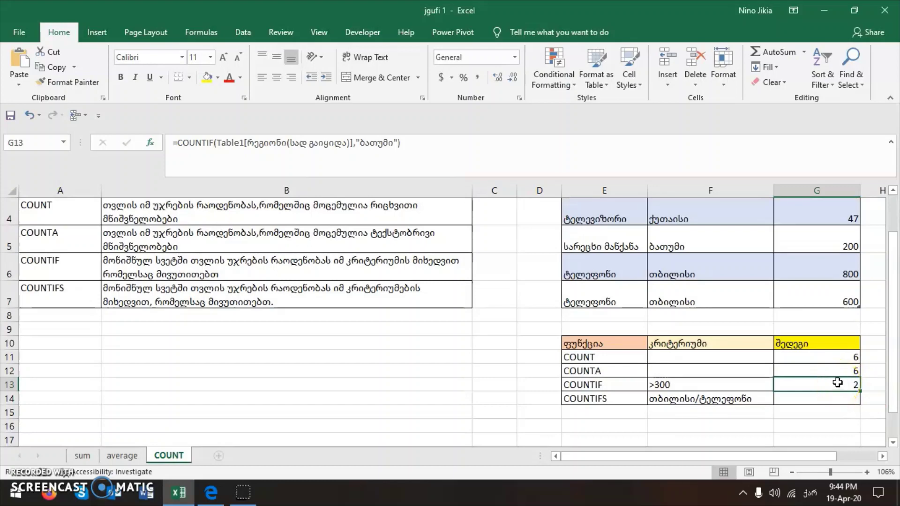
scroll(797, 338, "up", 1)
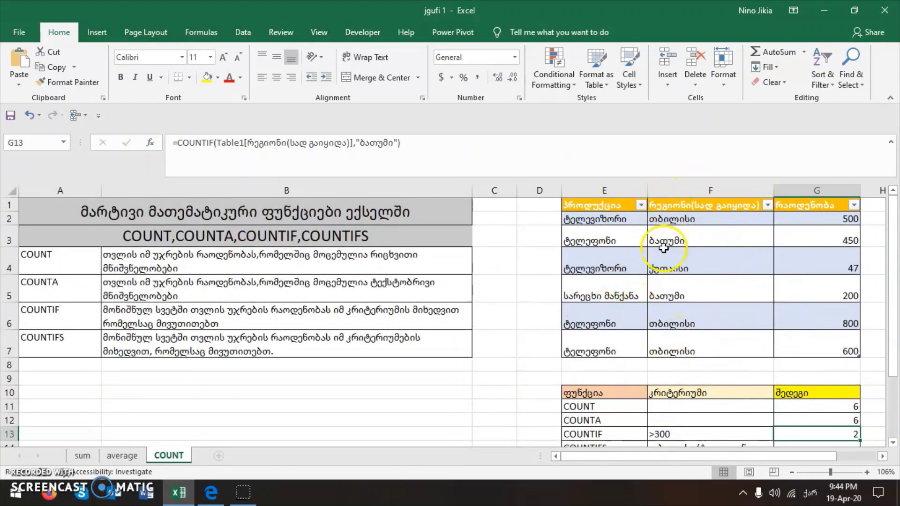
left_click(664, 233)
left_click(667, 286)
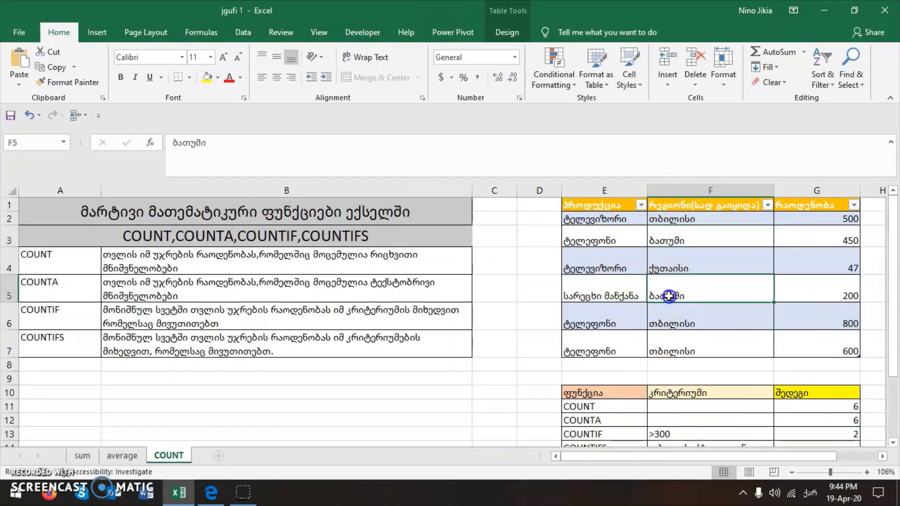
scroll(703, 305, "down", 2)
left_click(833, 302)
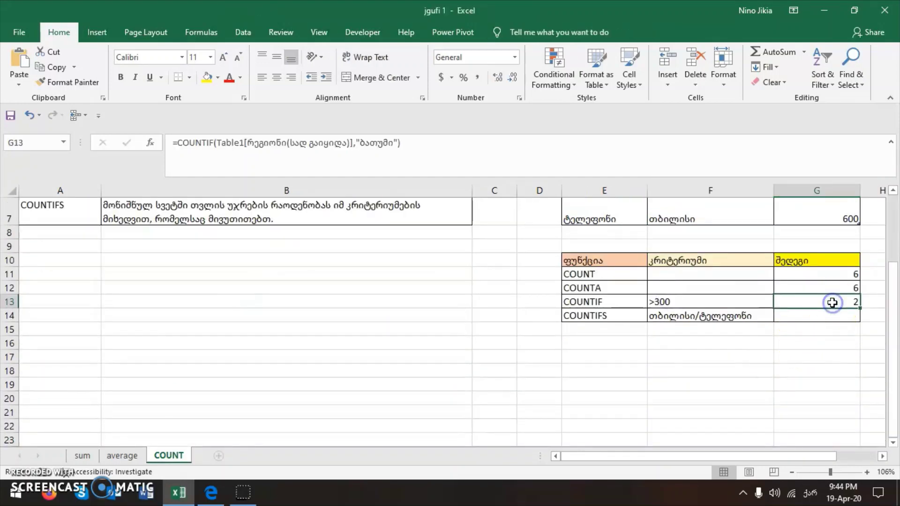
Replace the formula in G13 with a new COUNTIF that takes the quantity column G2:G7 as range
double_click(796, 305)
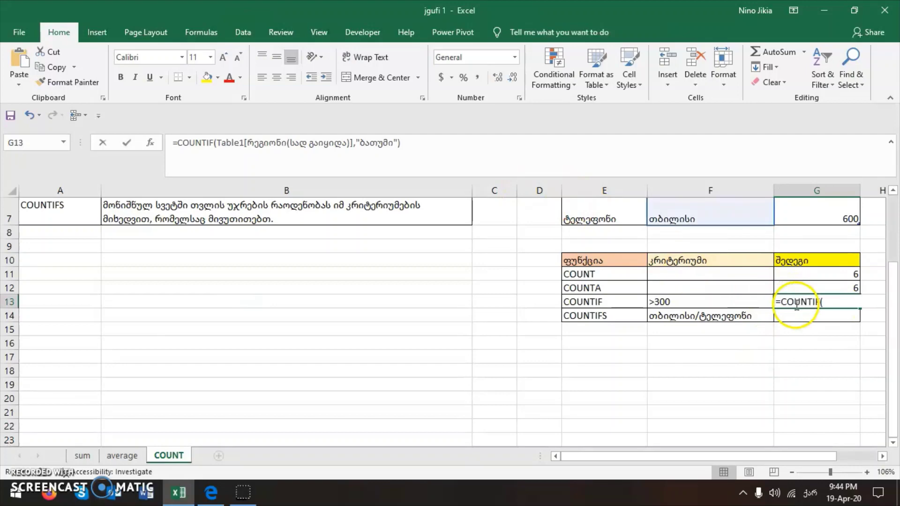
key("BackSpace")
type("=")
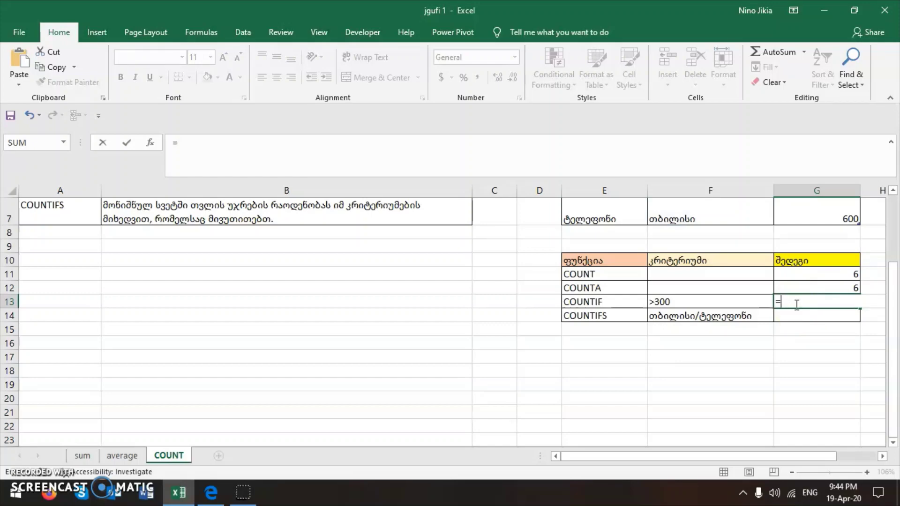
type("countif")
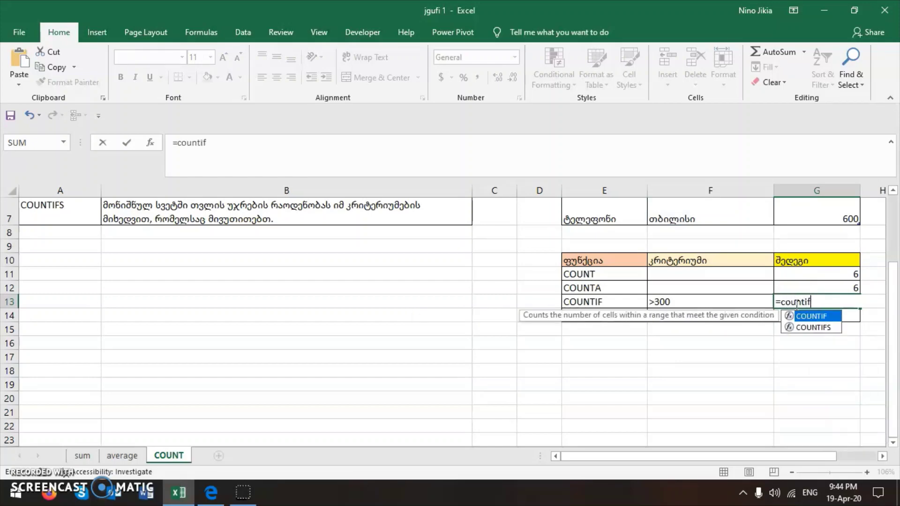
type("(")
scroll(824, 281, "up", 2)
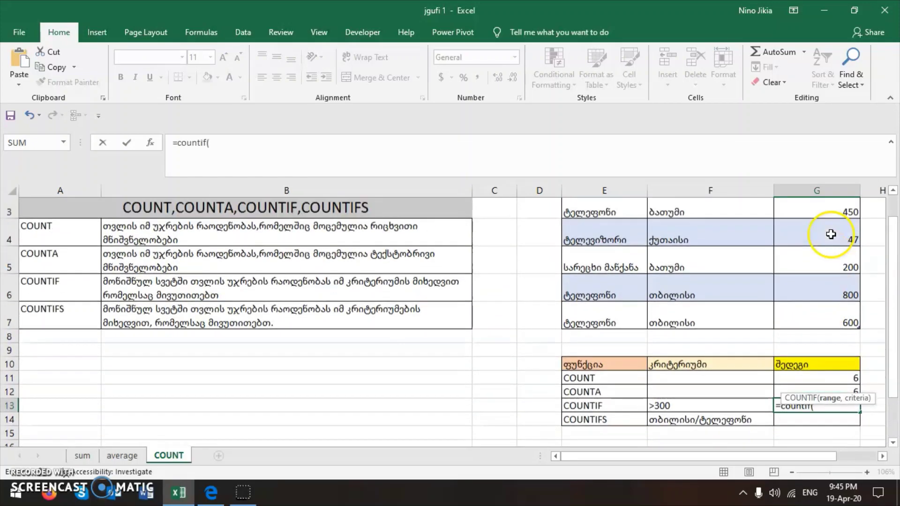
scroll(831, 234, "up", 1)
left_click_drag(823, 218, 842, 350)
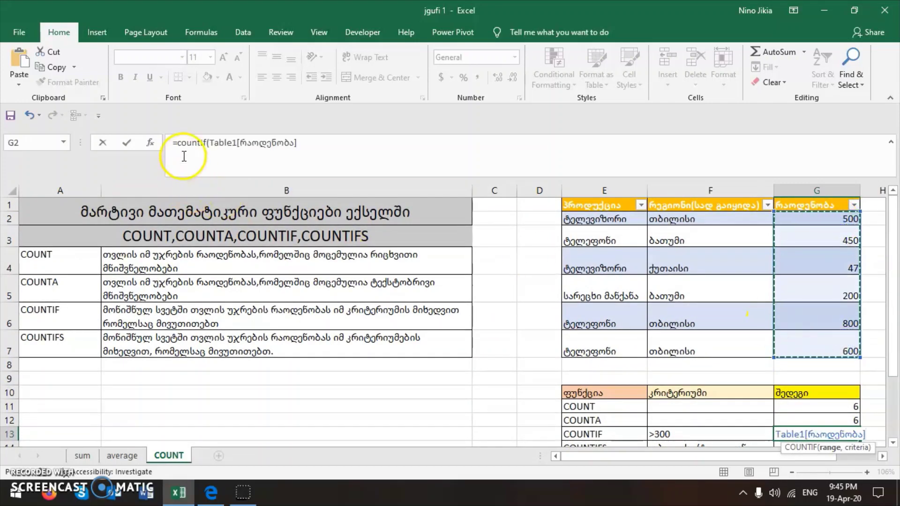
Use cell F13 as the criteria of the COUNTIF in G13 and enter the formula
scroll(825, 413, "down", 2)
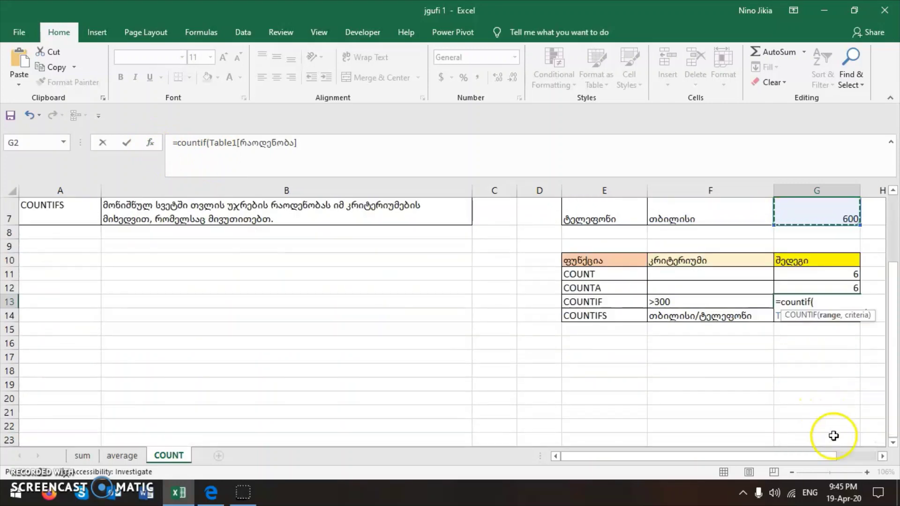
scroll(834, 436, "up", 1)
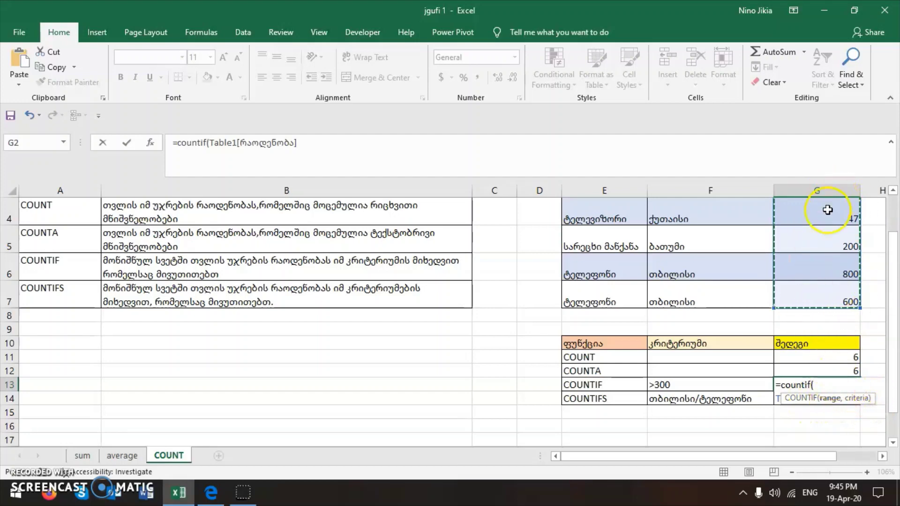
scroll(830, 244, "up", 1)
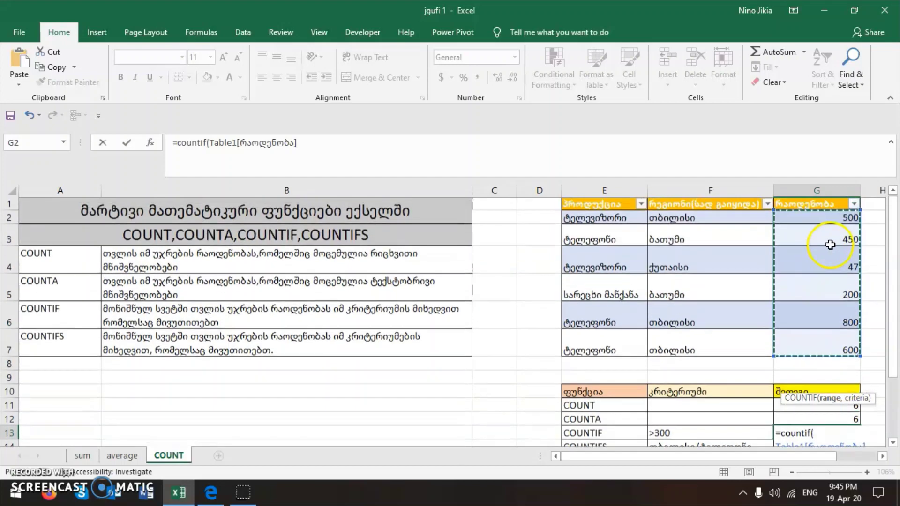
scroll(796, 305, "down", 1)
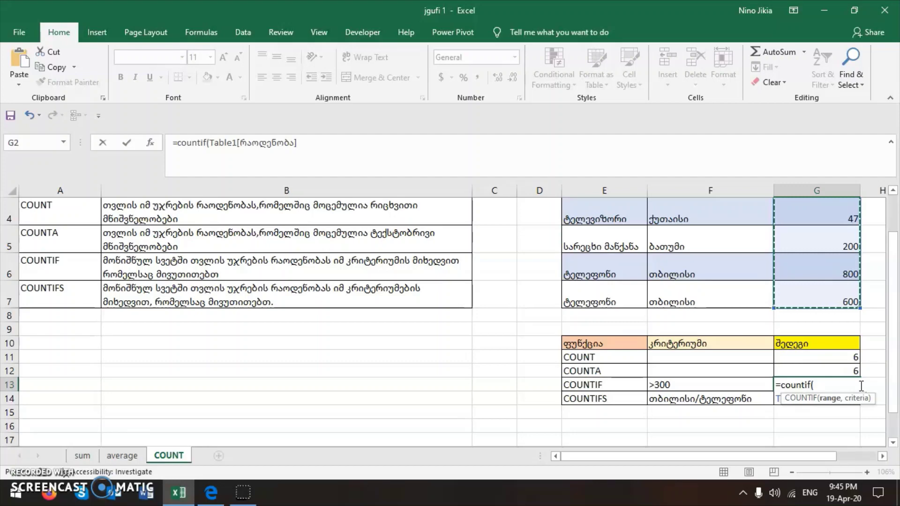
left_click(844, 398)
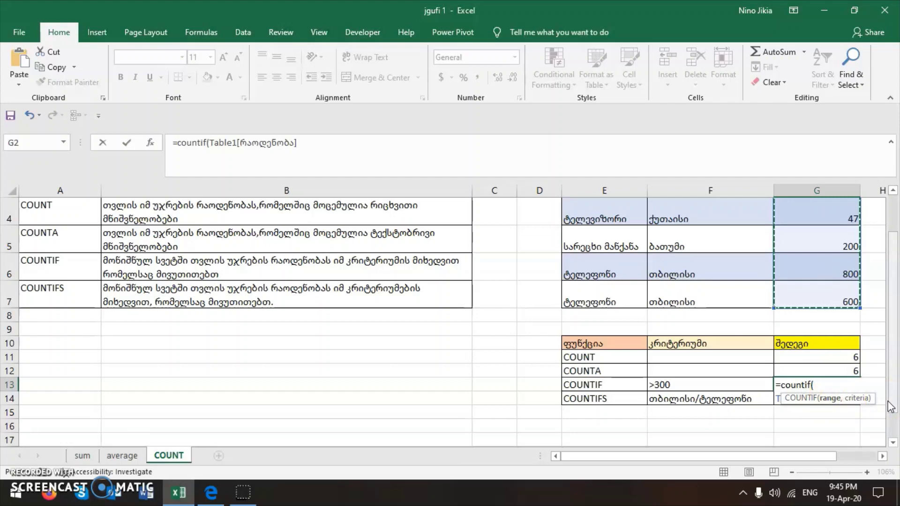
type(",")
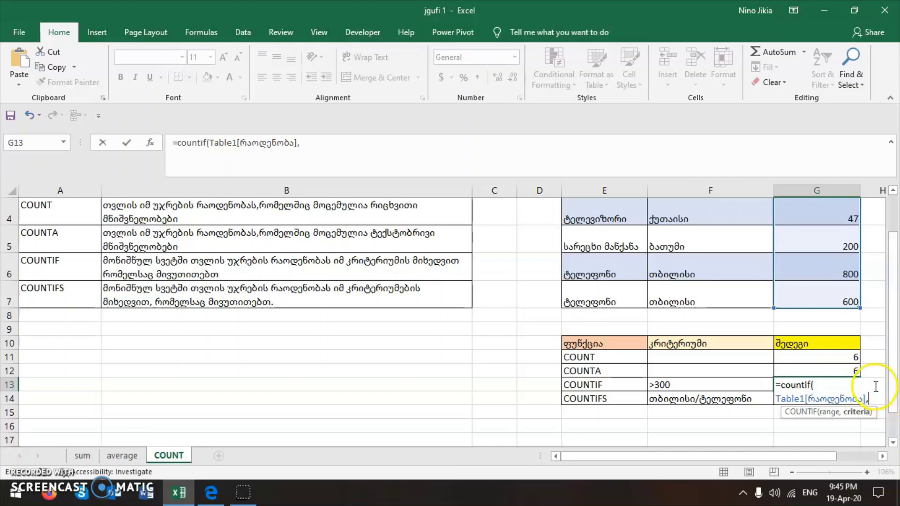
left_click(718, 382)
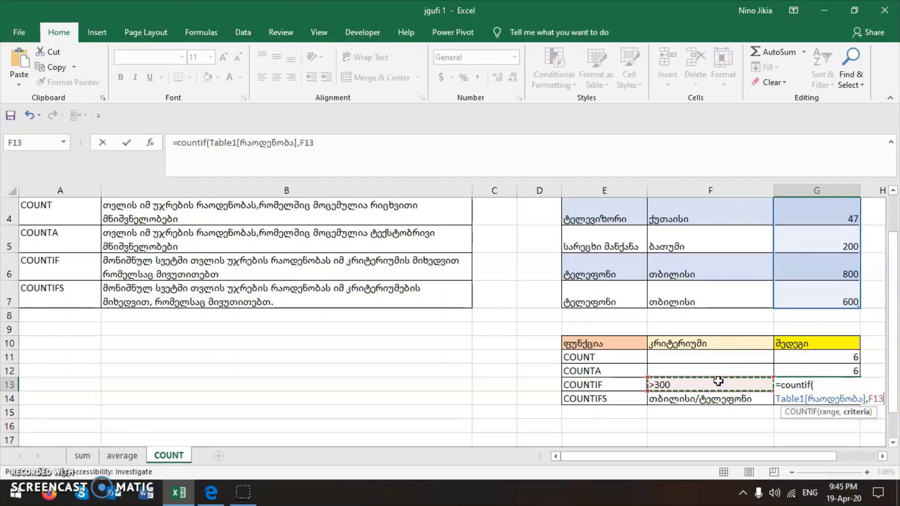
key("Return")
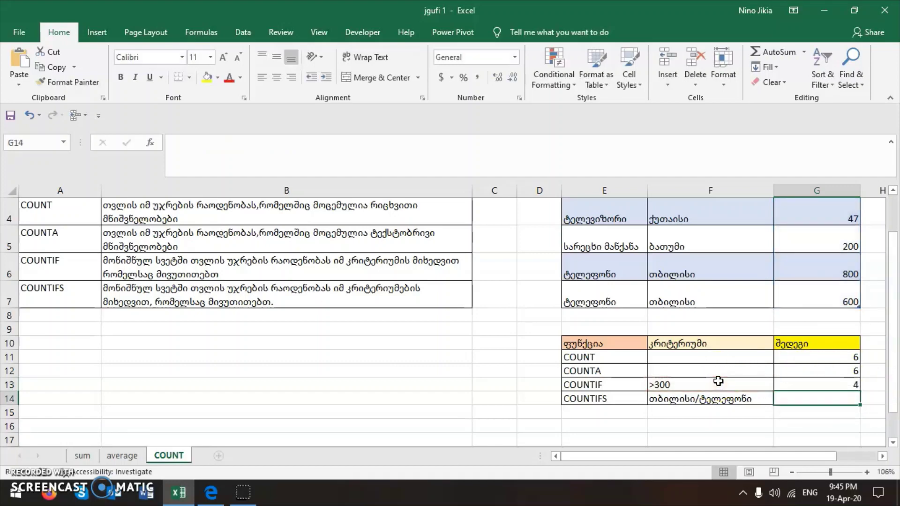
Review the COUNTIF formula in G13 and its criterion in F13, and examine the table's product and region entries
left_click(844, 386)
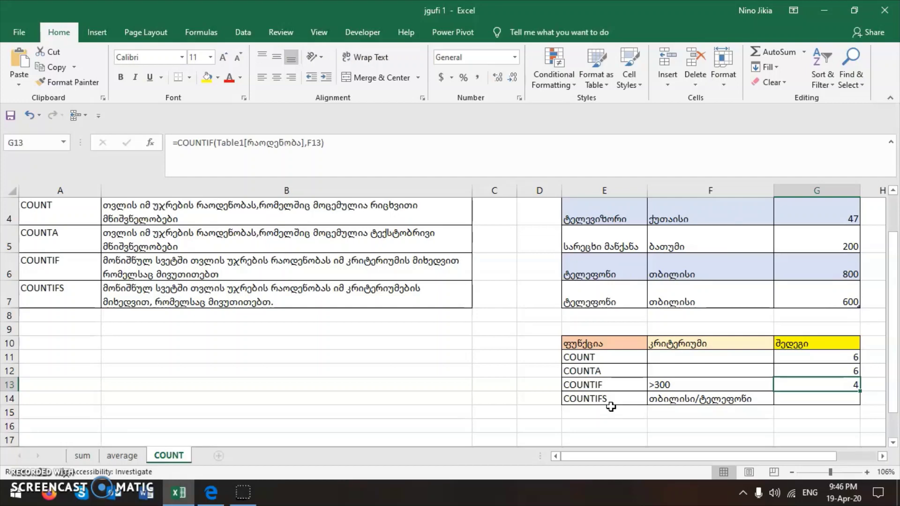
left_click(685, 384)
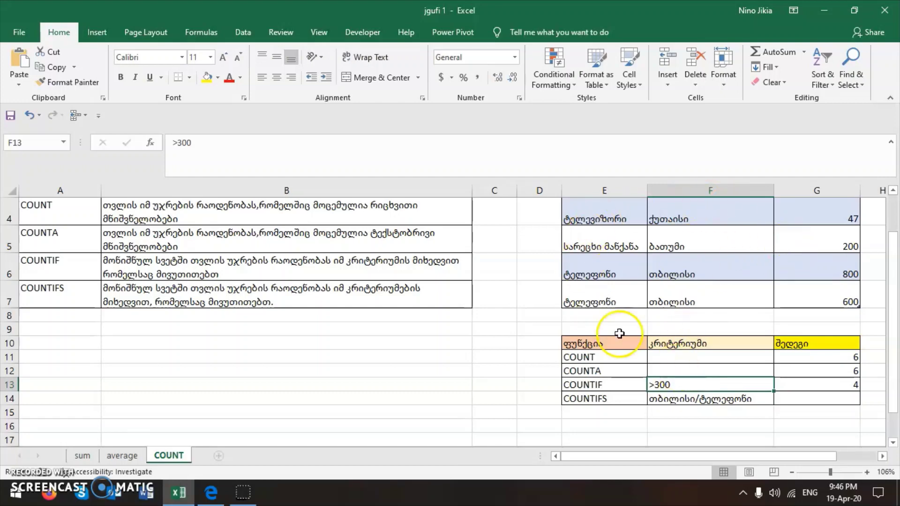
left_click(608, 280)
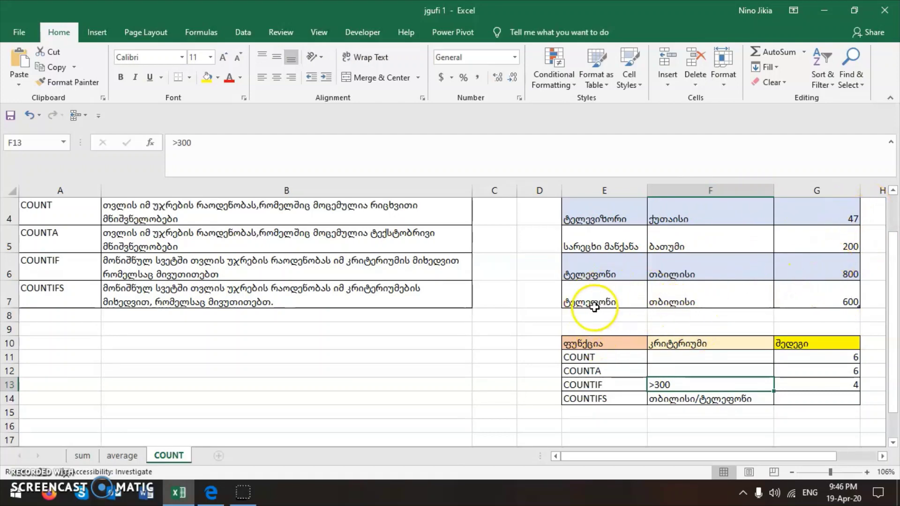
scroll(614, 357, "up", 1)
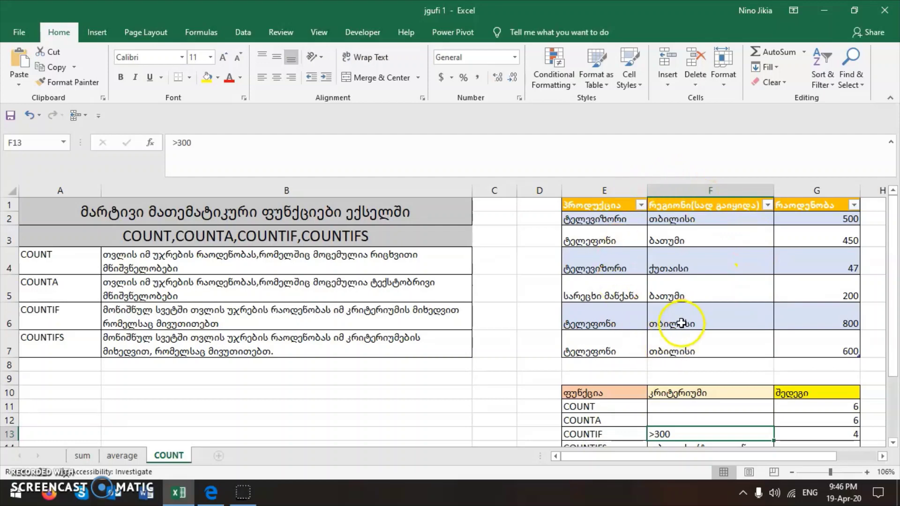
Start a COUNTIFS formula in G14 and open its function arguments with entries for two criteria ranges and criteria
scroll(602, 327, "down", 3)
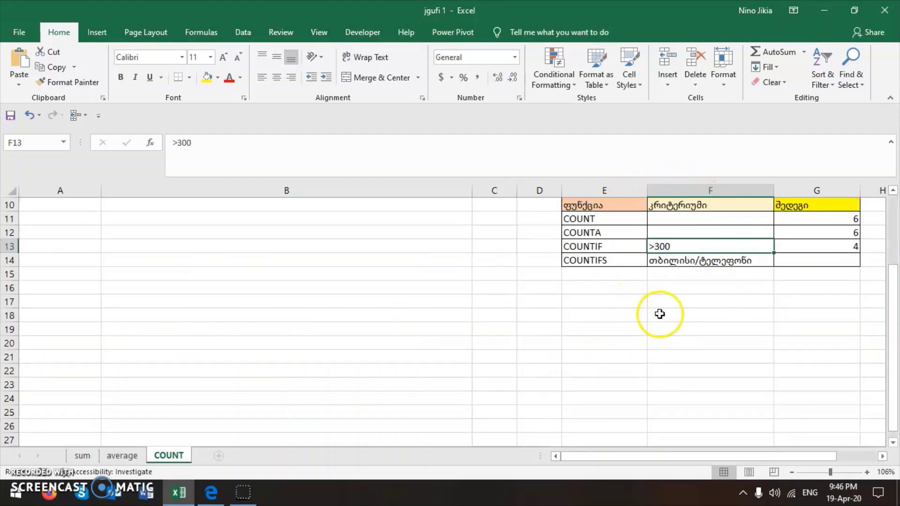
left_click(823, 257)
type("=coun")
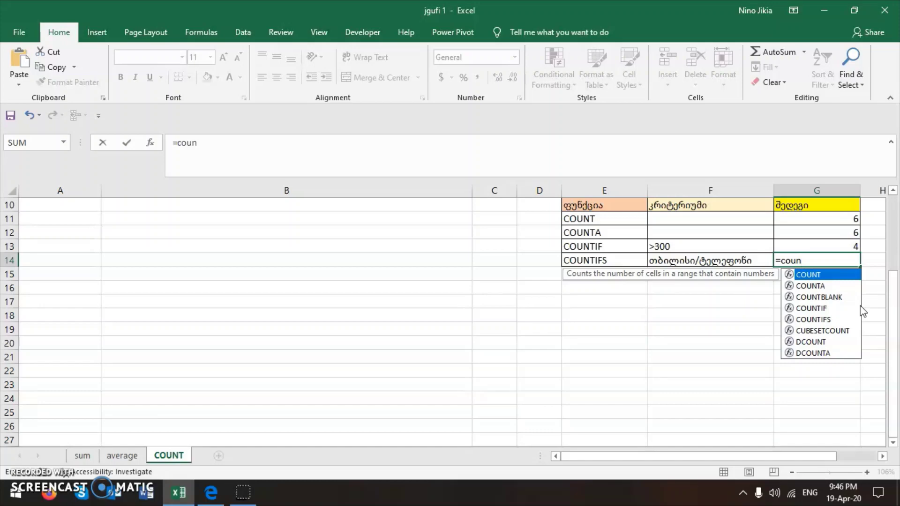
type("tifs(")
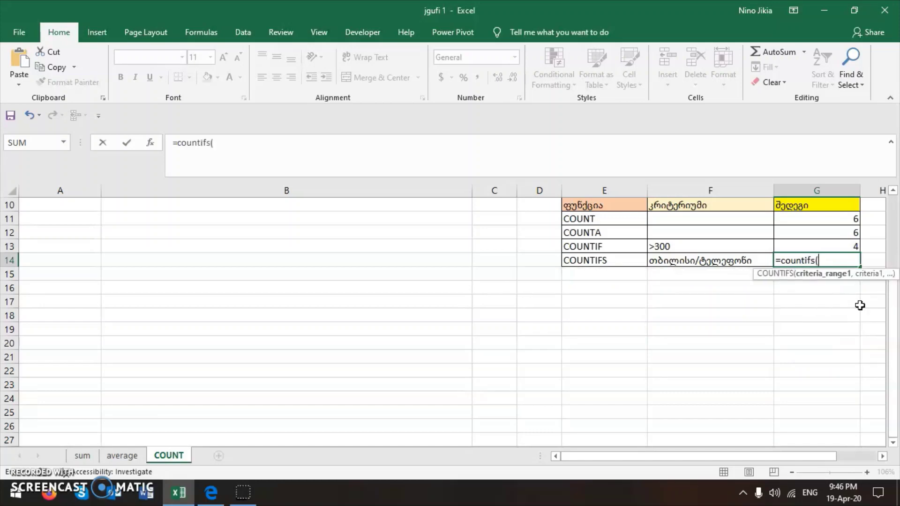
left_click(150, 142)
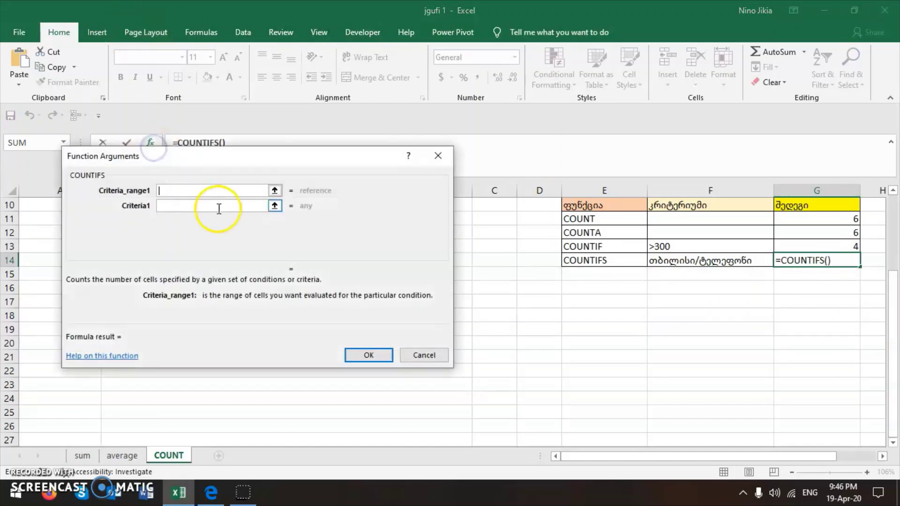
left_click(181, 206)
left_click(176, 221)
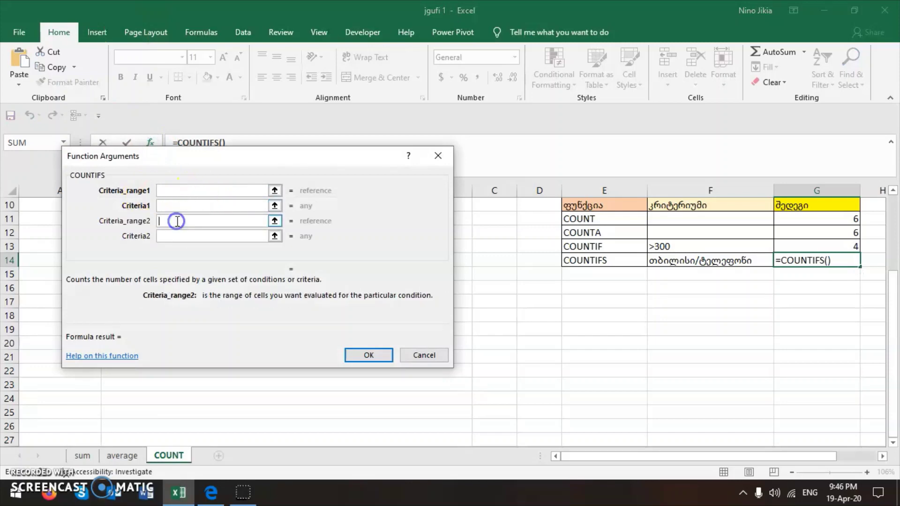
Set the region column F2:F7 as the first criteria range of the COUNTIFS, with "თბილისი" as its criterion
left_click(169, 192)
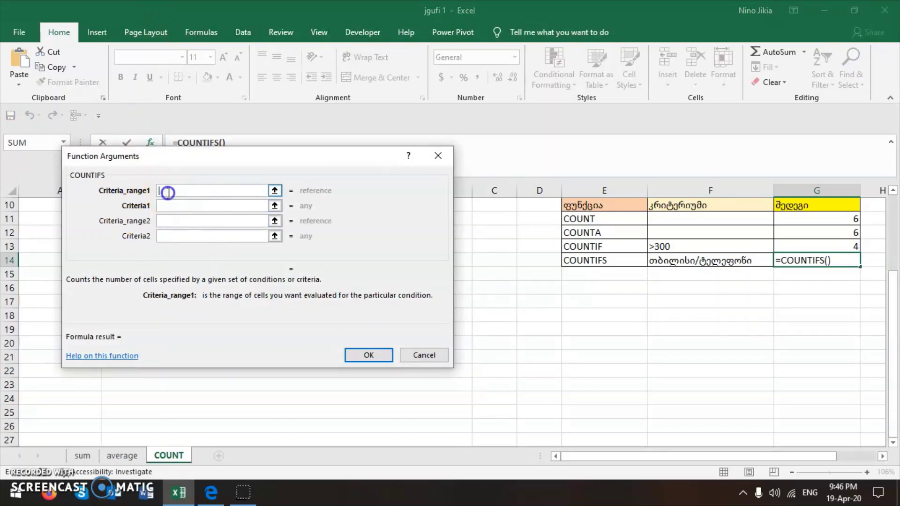
scroll(169, 192, "up", 3)
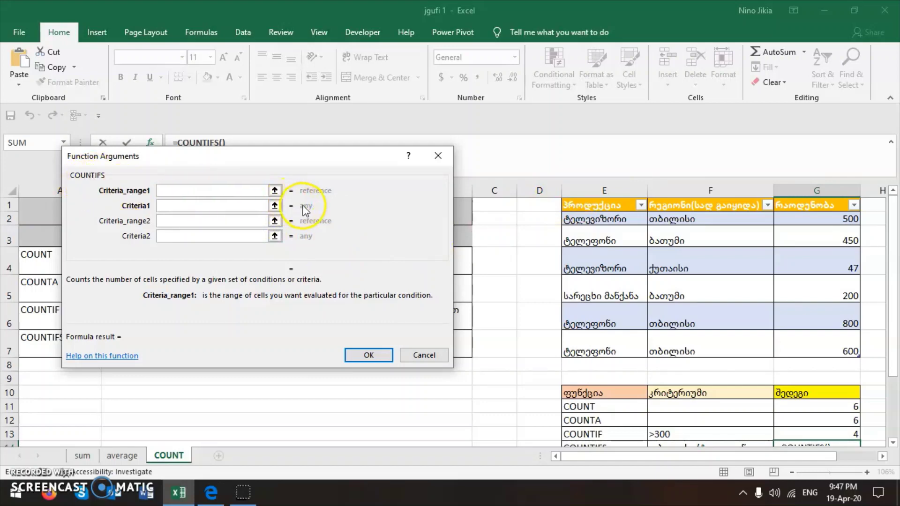
left_click_drag(683, 227, 700, 336)
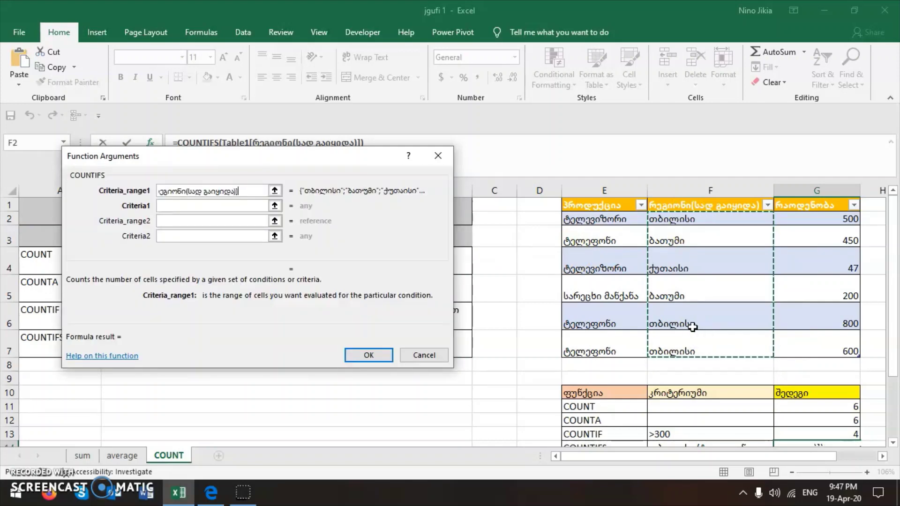
left_click(185, 209)
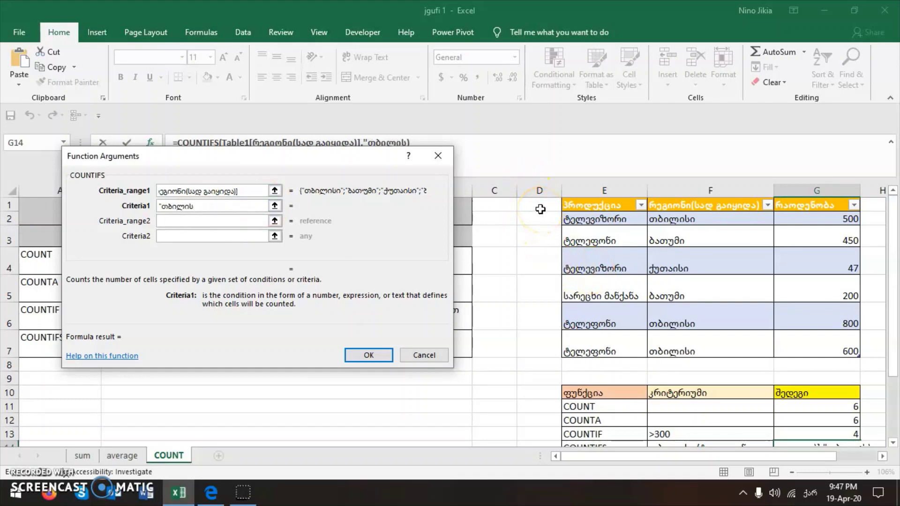
type("ი\"")
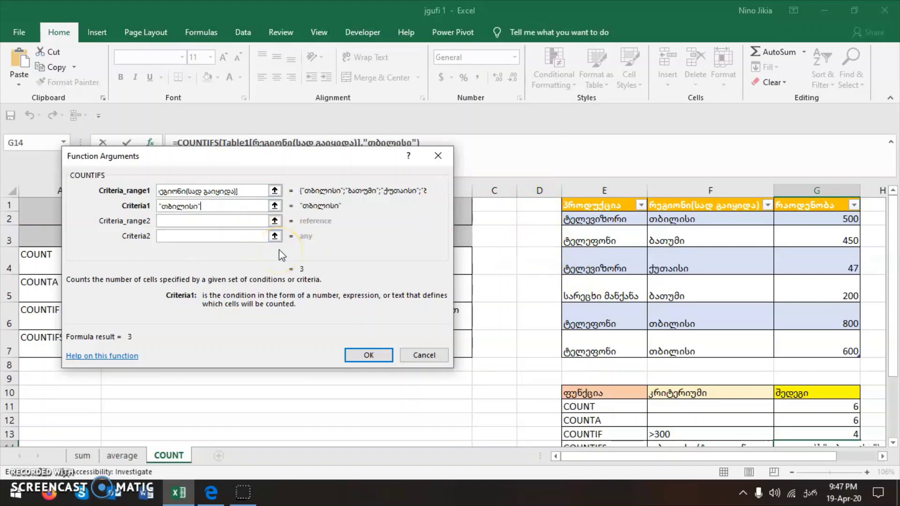
Add the product column E2:E7 as second criteria range with criterion "ტელეფონი" and enter the COUNTIFS formula in G14
left_click(242, 222)
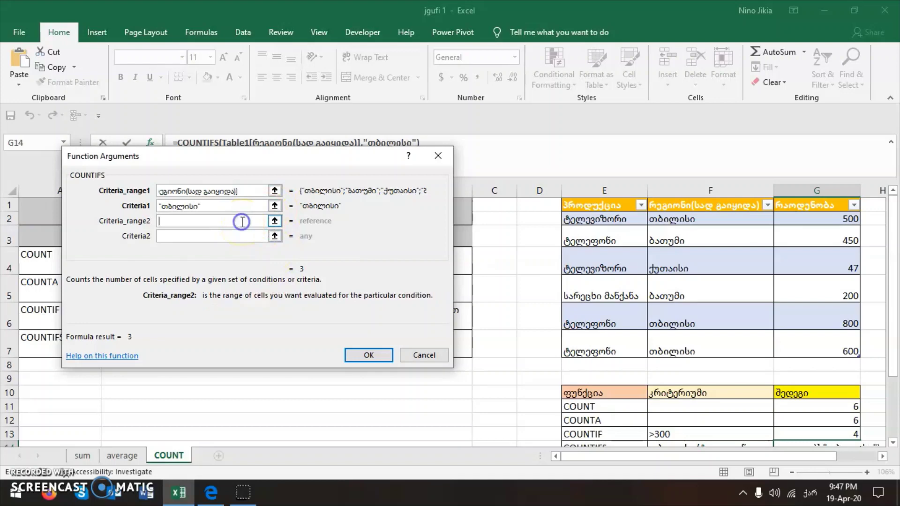
left_click_drag(587, 221, 591, 343)
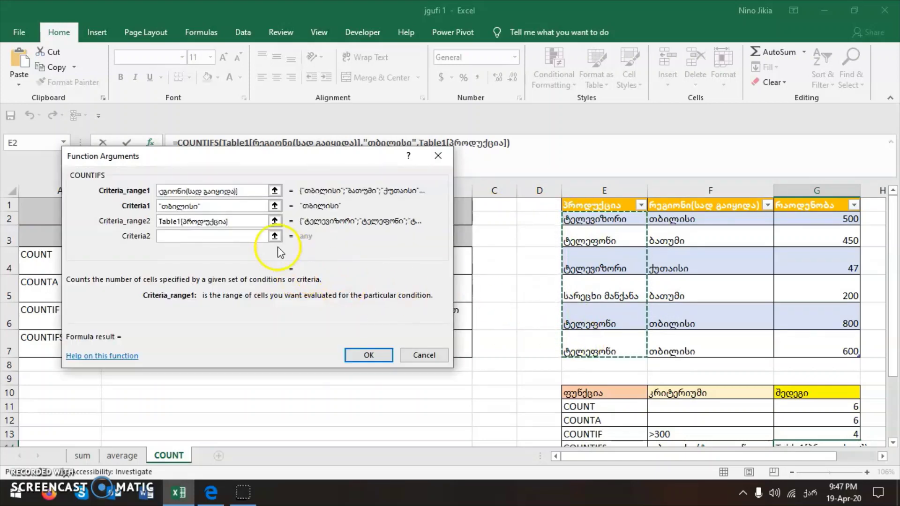
left_click(202, 236)
type("\"ტ")
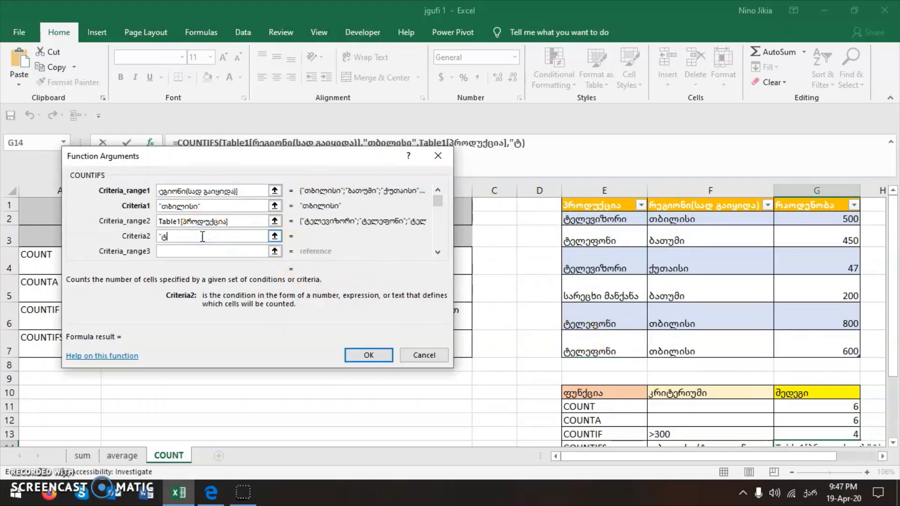
type("ელეფონი\"")
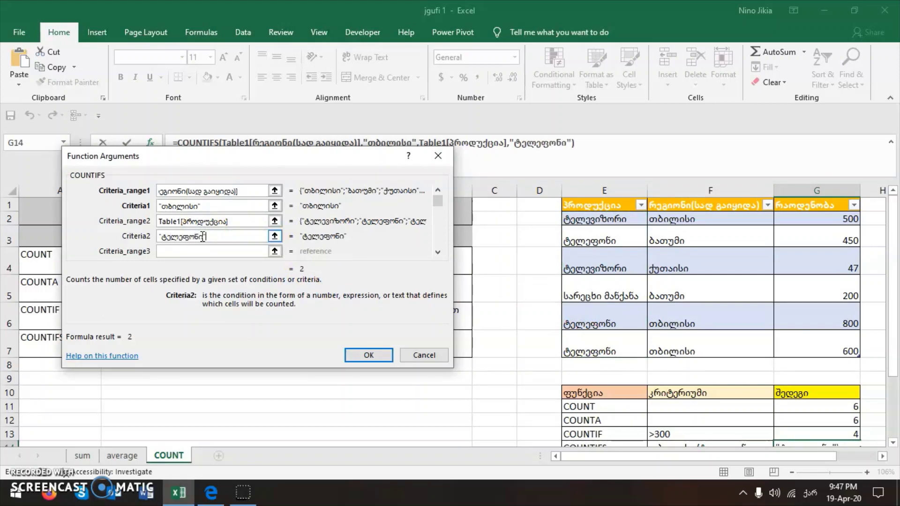
left_click(369, 355)
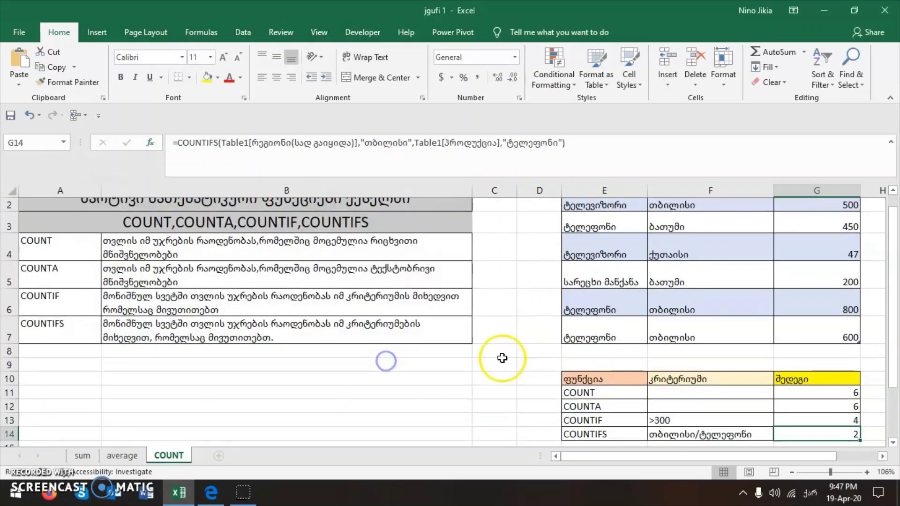
Compare the COUNTIFS result in G14 with the product and region entries in table rows 6 and 7
scroll(789, 390, "down", 1)
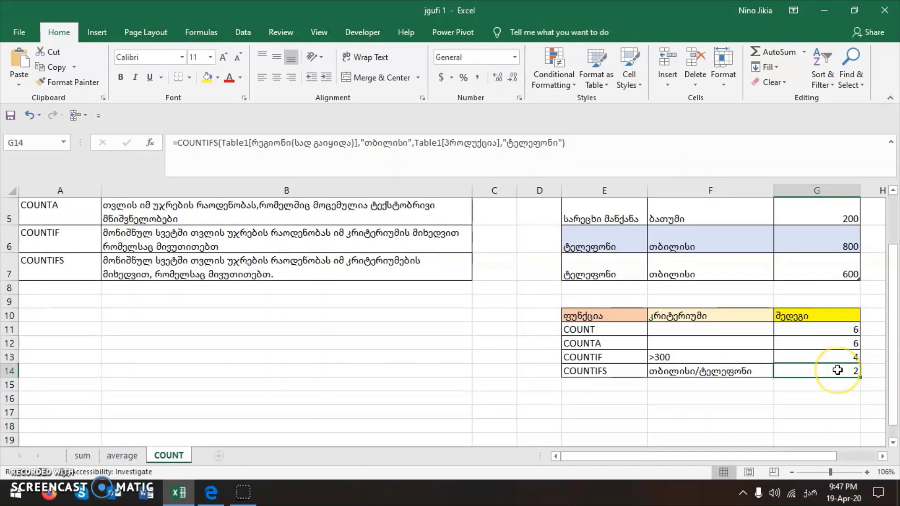
scroll(838, 370, "up", 2)
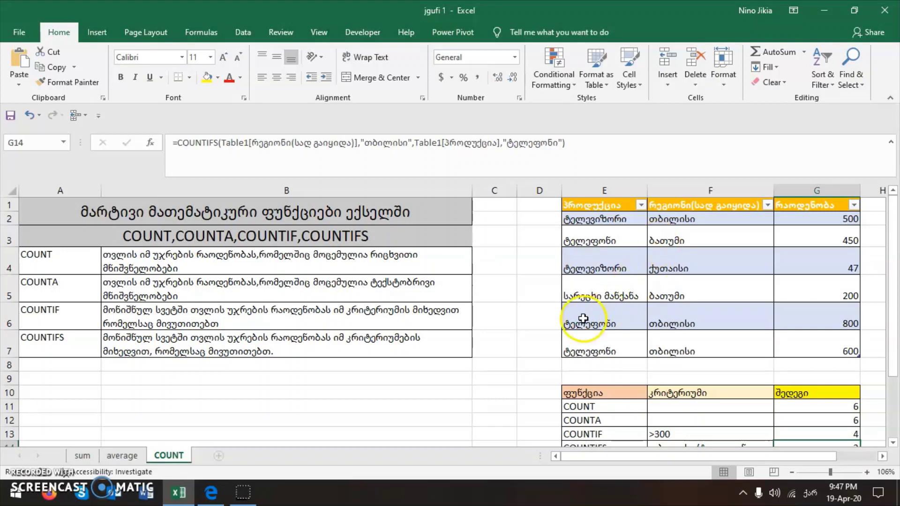
left_click(595, 345)
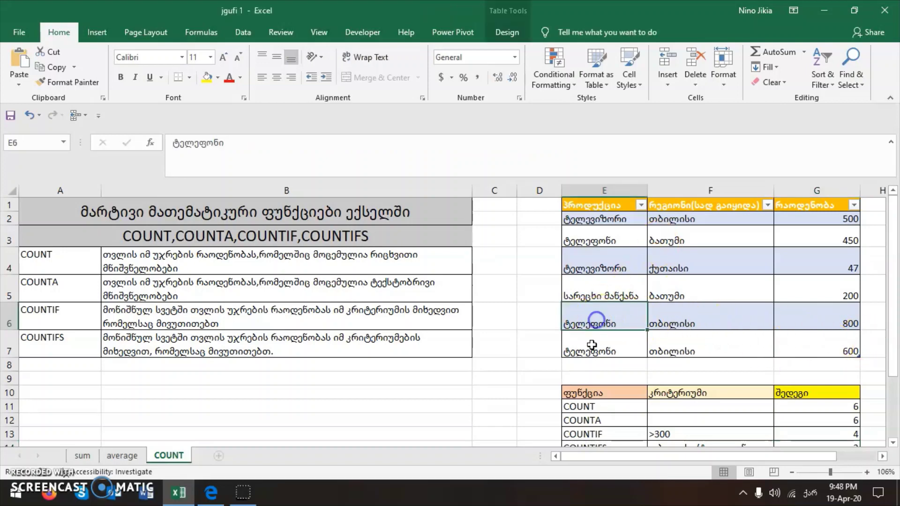
Clear the region entry in F7 to test how the count results respond
left_click(672, 352)
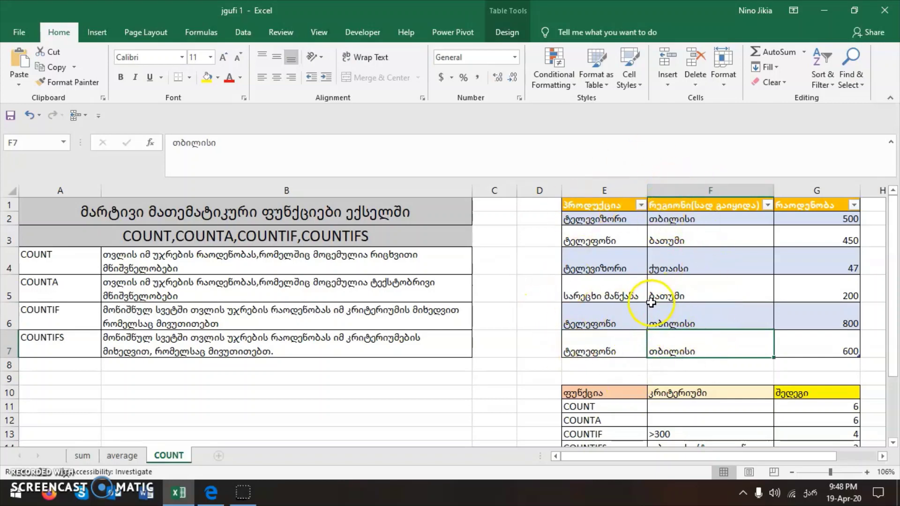
scroll(657, 300, "down", 1)
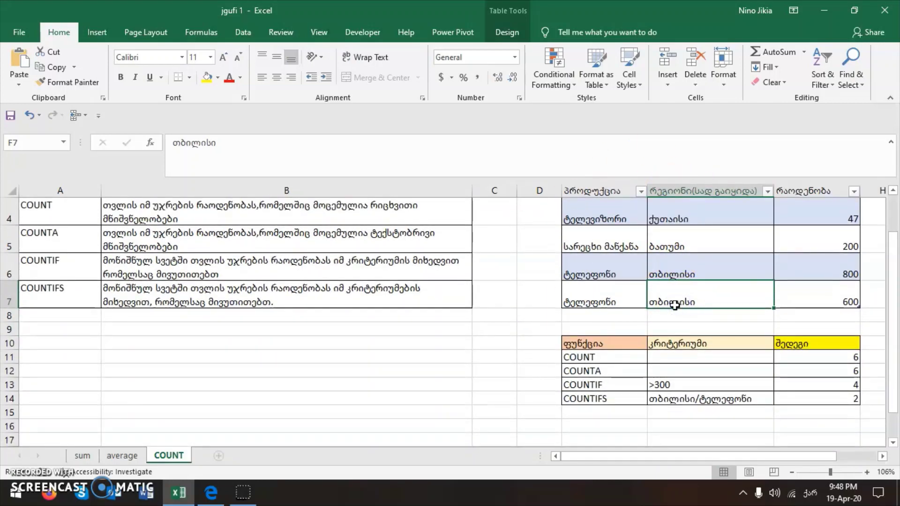
key("BackSpace")
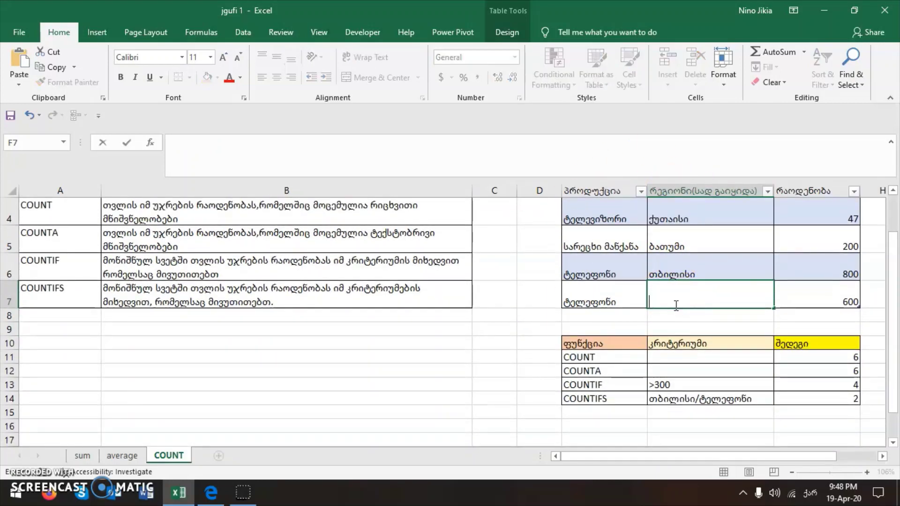
left_click(539, 344)
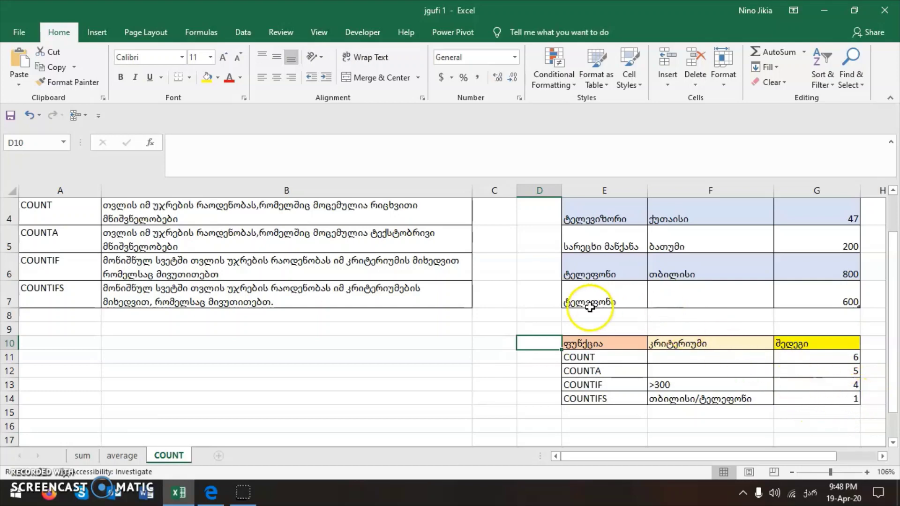
Enter "თბილისი" again as the region in F7, matching the entry in F6
left_click(682, 294)
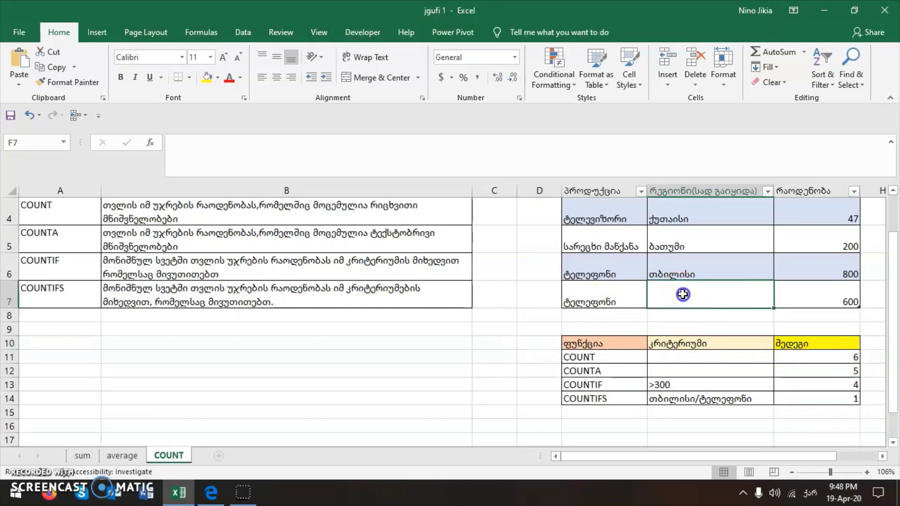
left_click(684, 276)
left_click(684, 297)
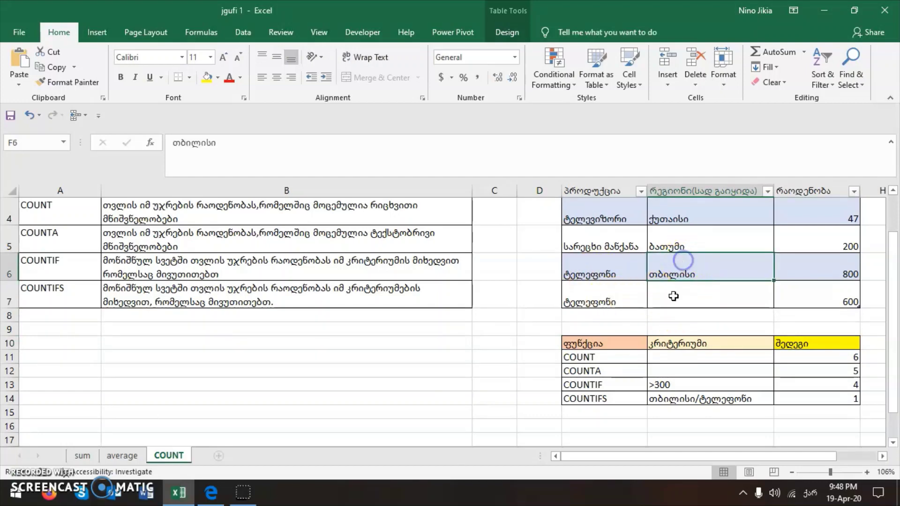
type("თ")
key("Return")
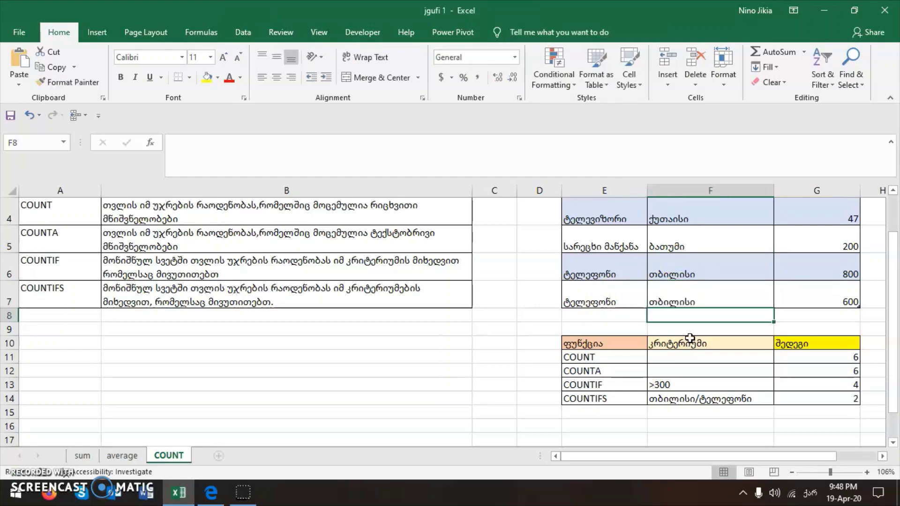
left_click(224, 369)
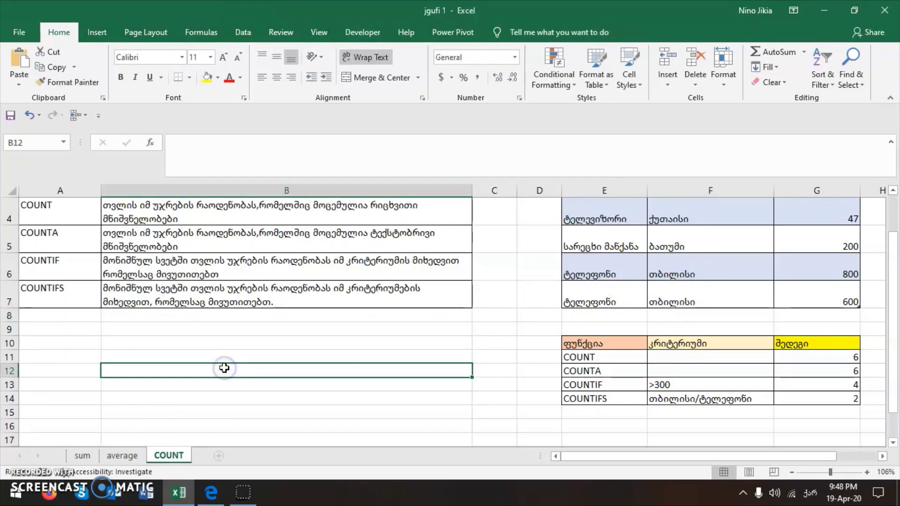